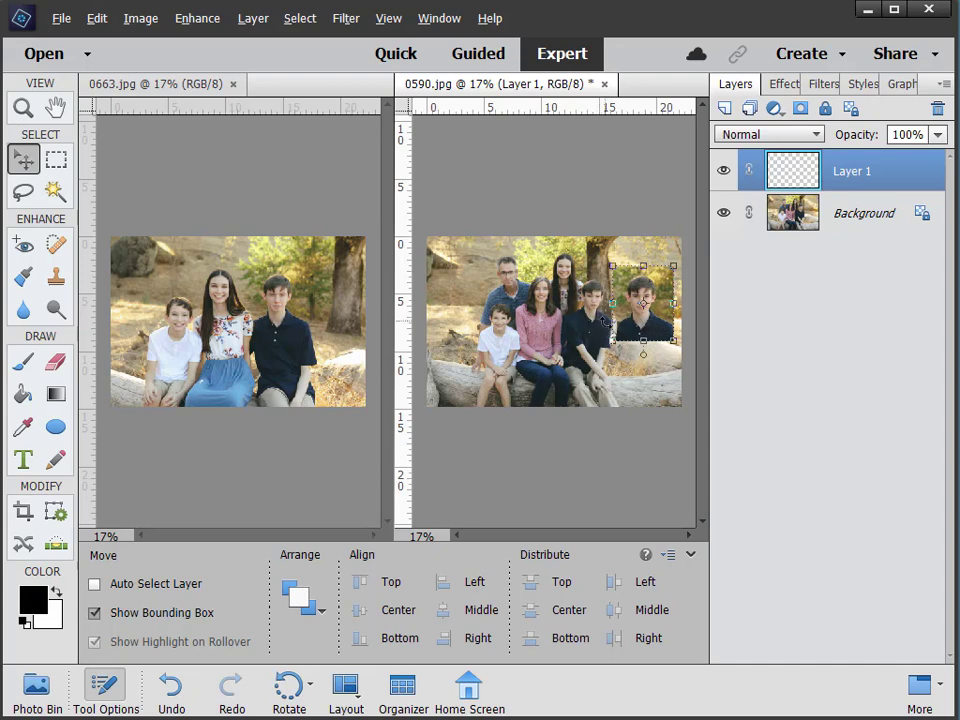
Close the 0663.jpg photo, leaving the 0590.jpg family photo with the pasted face open.
{"action": "left_click", "coordinate": [233, 84]}
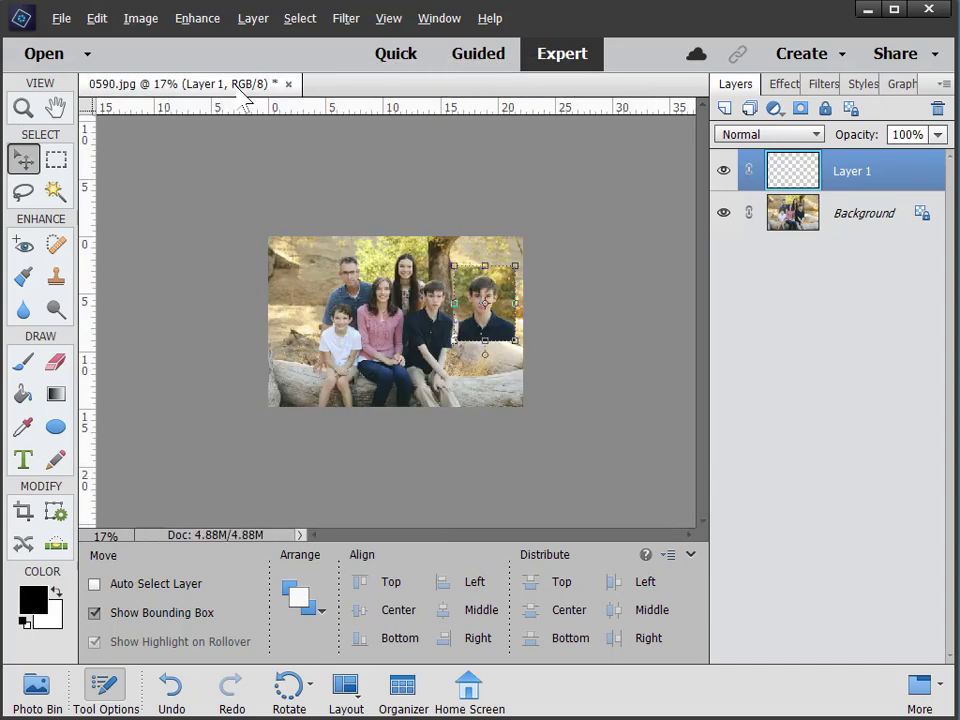
{"action": "left_click", "coordinate": [27, 112]}
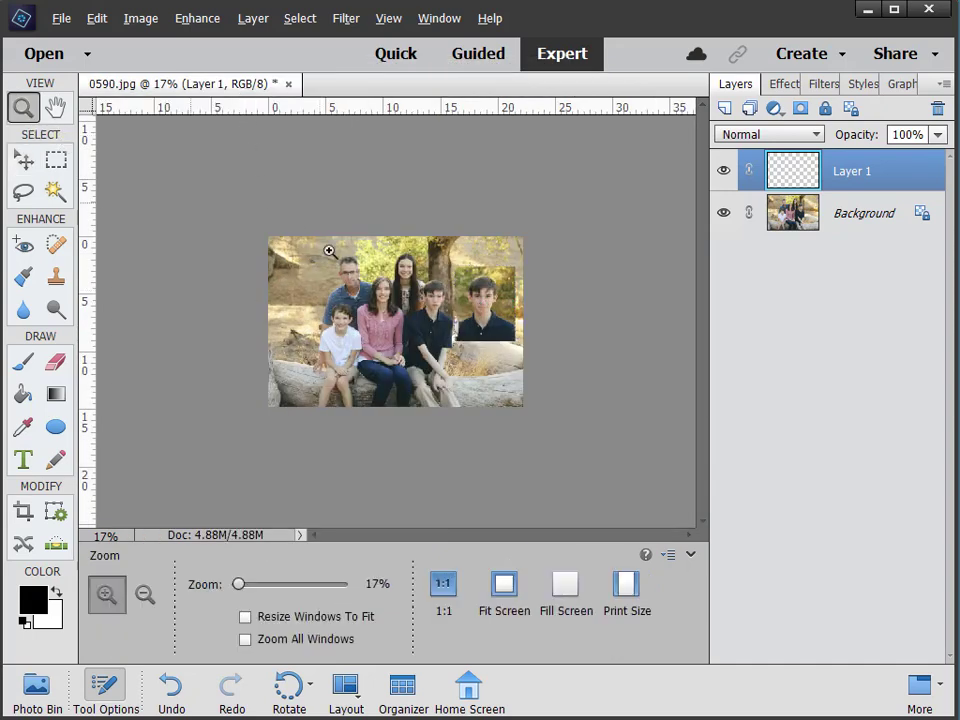
{"action": "left_click_drag", "start_coordinate": [395, 237], "coordinate": [562, 406]}
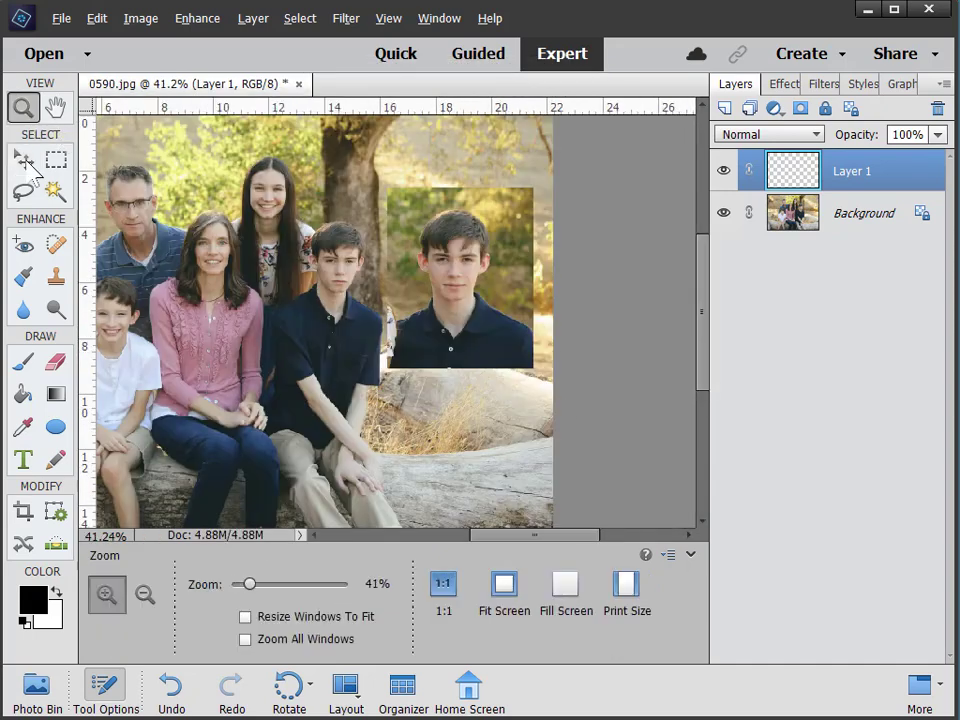
Try moving the pasted face layer and scaling it to 87.63%, discarding both changes.
{"action": "key", "text": "v"}
{"action": "left_click_drag", "start_coordinate": [489, 287], "coordinate": [494, 313]}
{"action": "key", "text": "ctrl+z"}
{"action": "key", "text": "ctrl+z"}
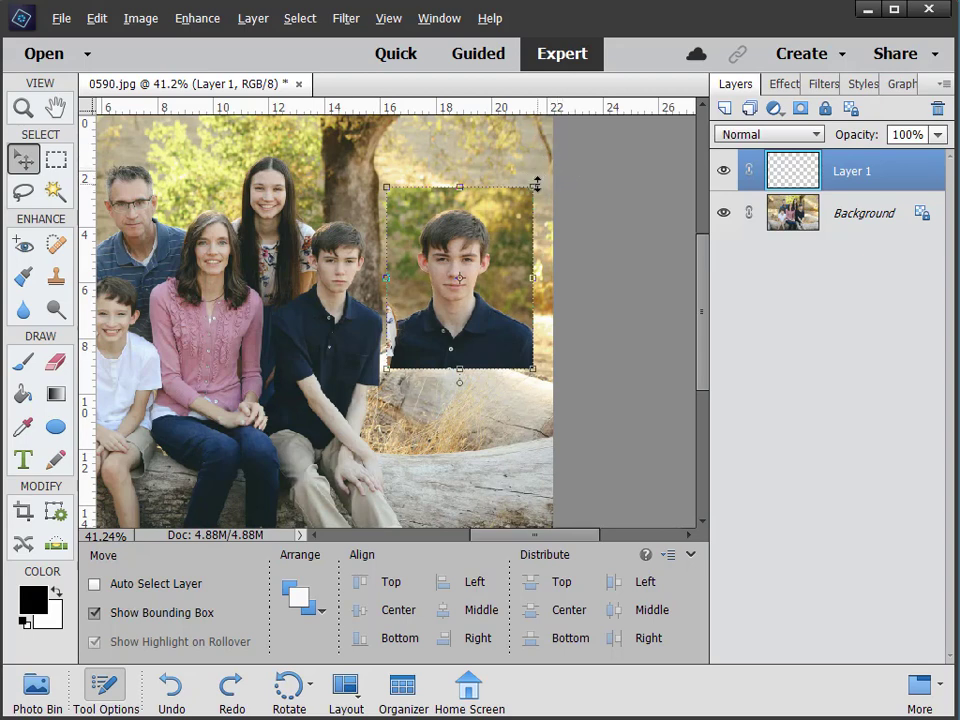
{"action": "left_click_drag", "start_coordinate": [533, 187], "coordinate": [516, 210]}
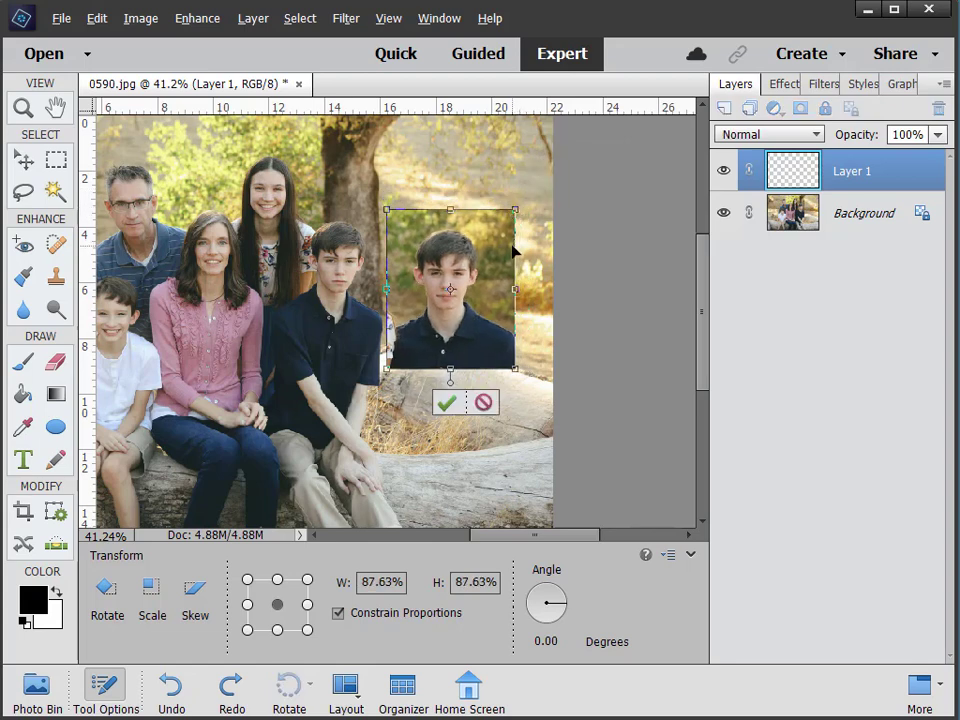
{"action": "left_click", "coordinate": [485, 404]}
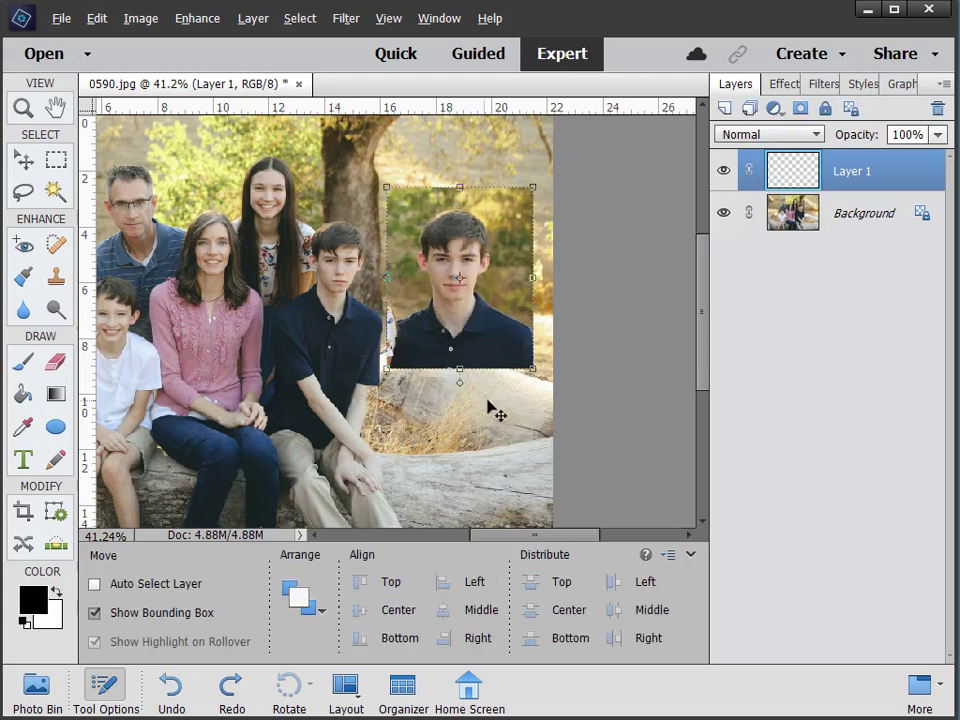
Rename Layer 1 to "face".
{"action": "double_click", "coordinate": [858, 172]}
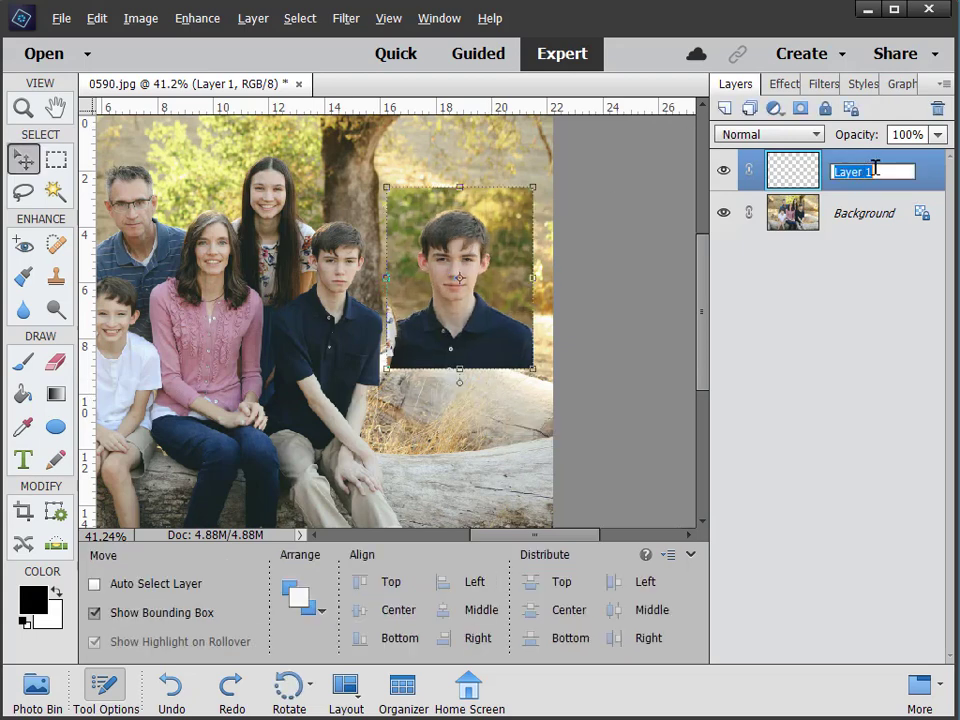
{"action": "type", "text": "face"}
{"action": "key", "text": "Return"}
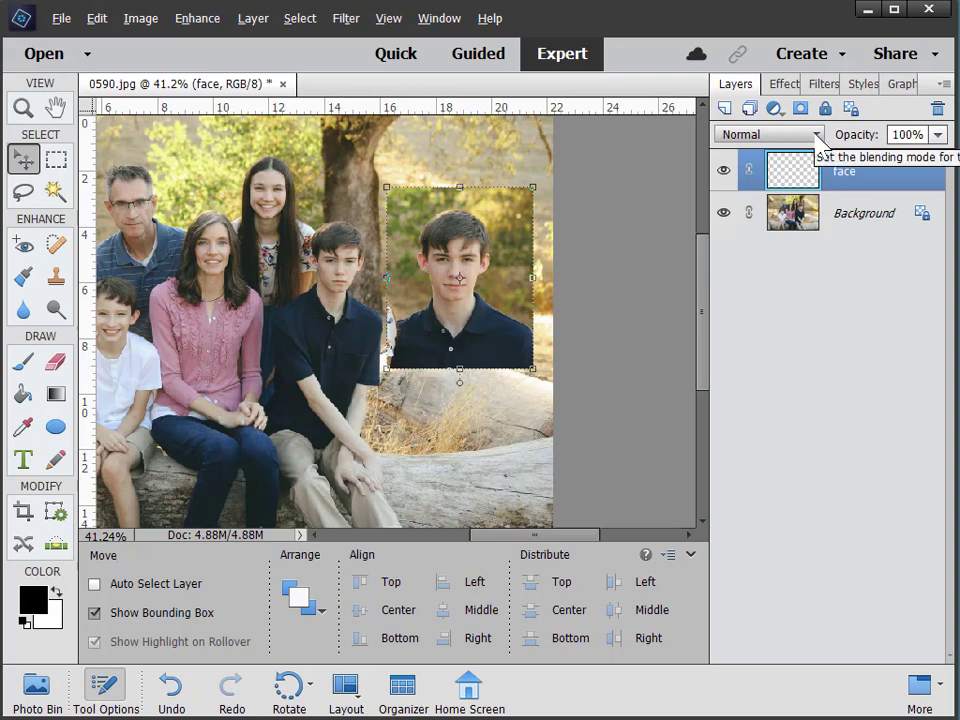
Set the blending mode of the face layer to Difference.
{"action": "left_click", "coordinate": [818, 140]}
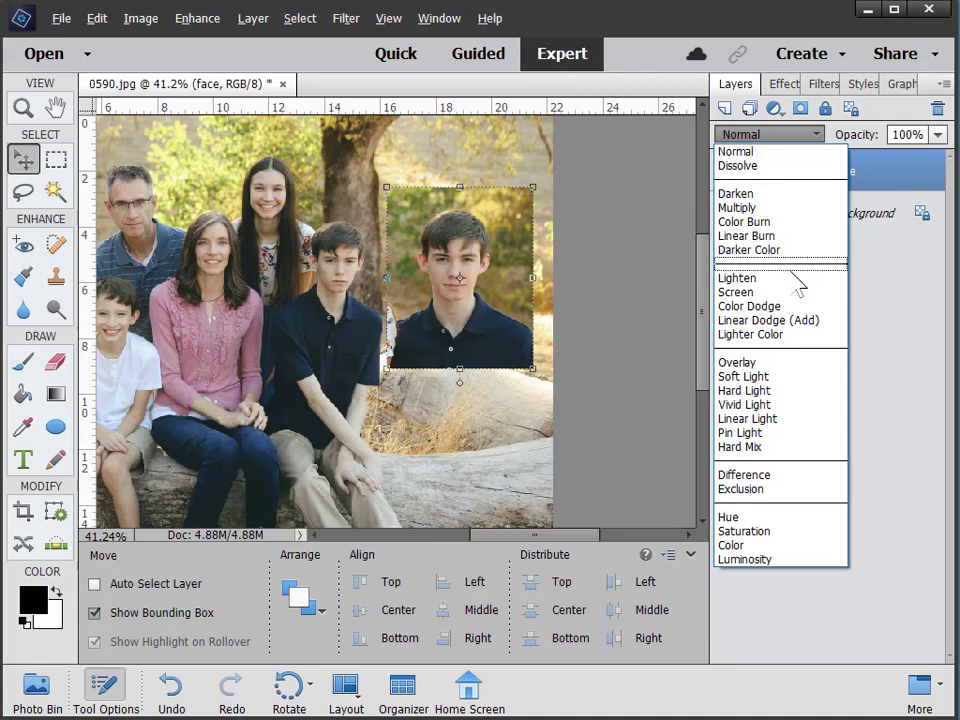
{"action": "left_click", "coordinate": [866, 172]}
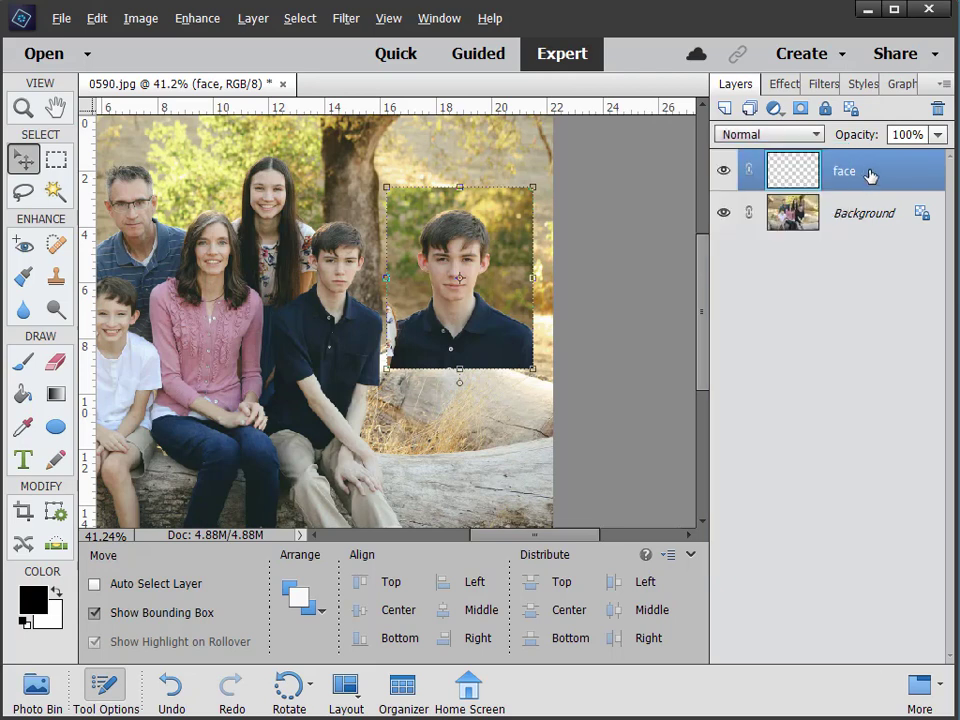
{"action": "left_click", "coordinate": [810, 136]}
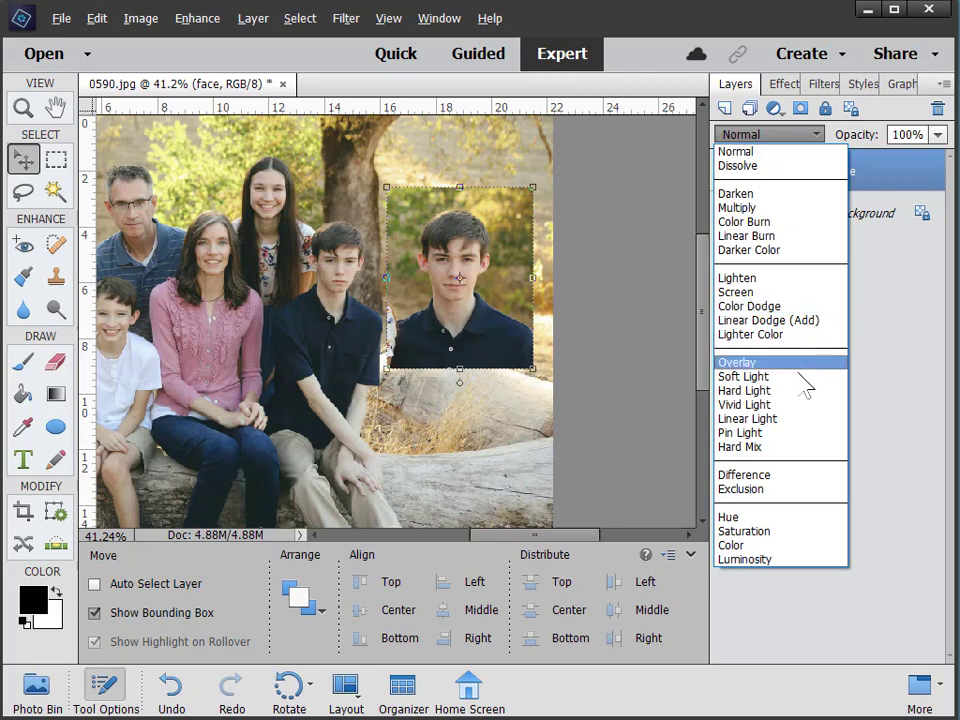
{"action": "left_click", "coordinate": [745, 475]}
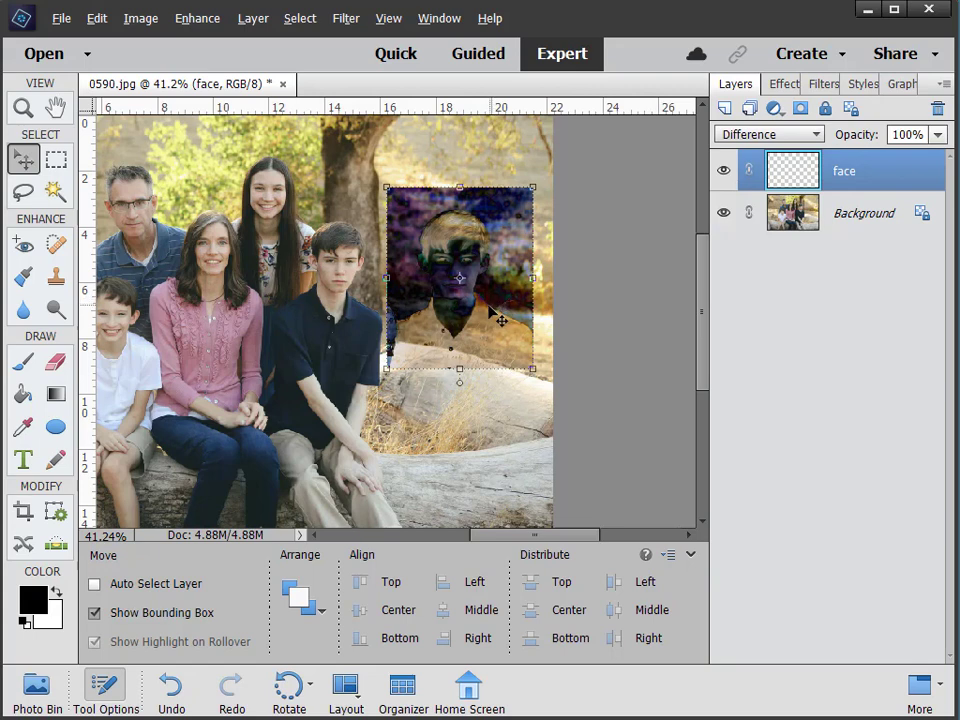
Place the face layer over the same boy in the group photo, scale it to 81.79%, and apply the transformation.
{"action": "left_click_drag", "start_coordinate": [492, 307], "coordinate": [381, 308]}
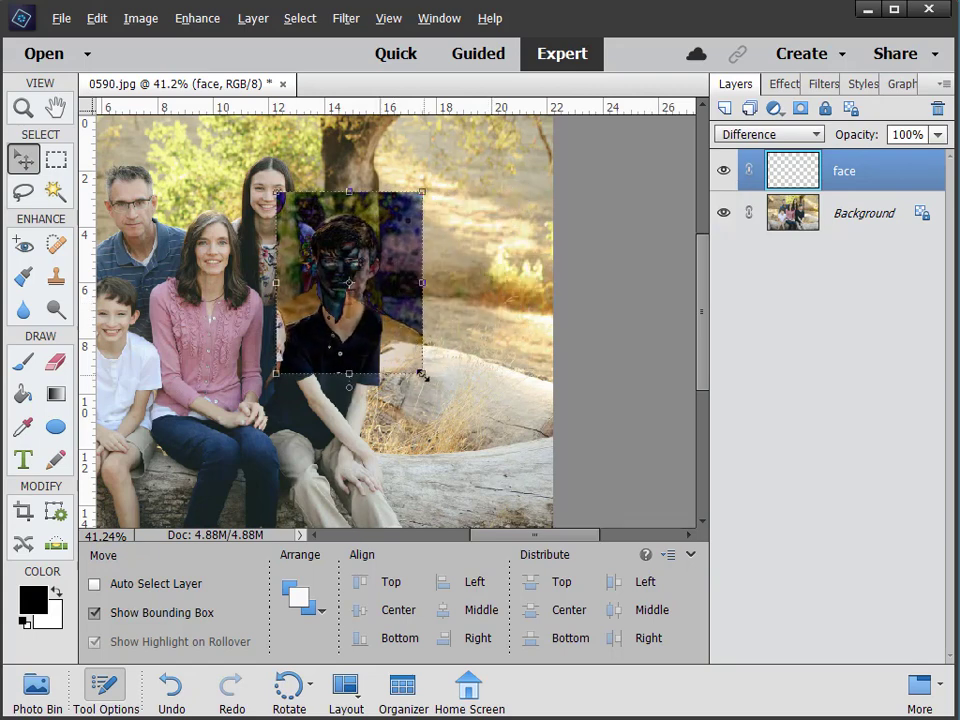
{"action": "left_click_drag", "start_coordinate": [422, 373], "coordinate": [357, 319]}
{"action": "left_click", "coordinate": [23, 104]}
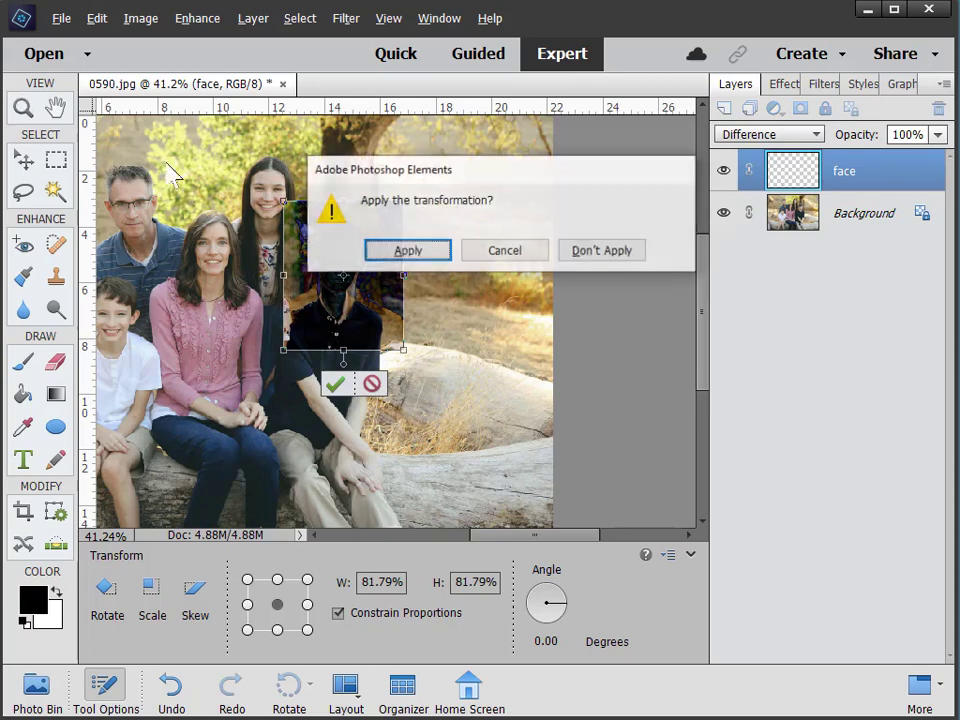
{"action": "left_click", "coordinate": [405, 252]}
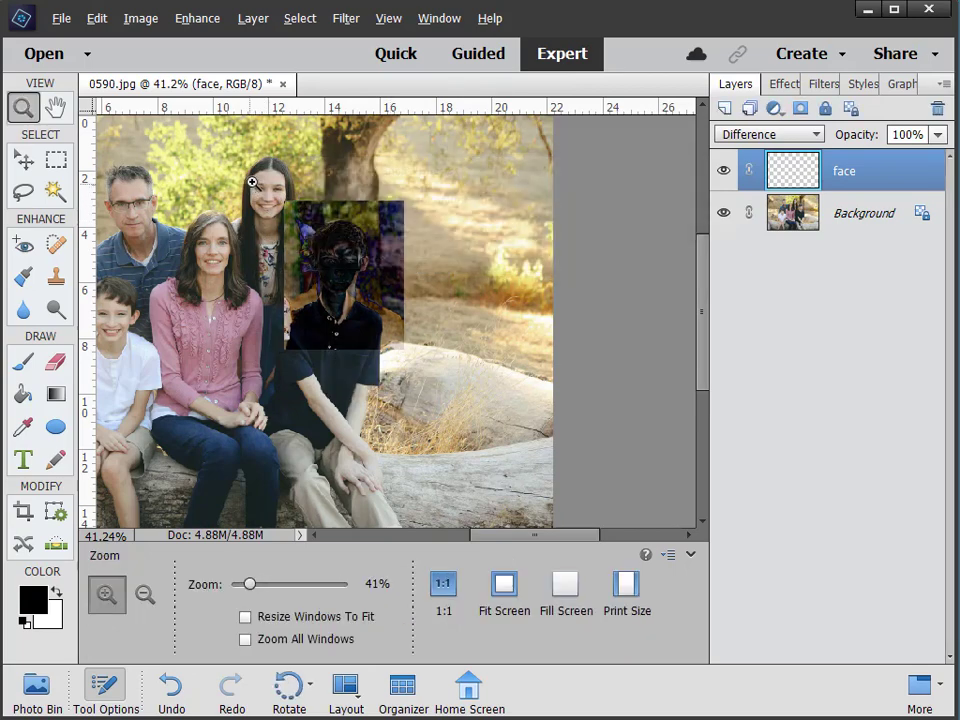
Fine-tune the face layer over the boy's head, nudging its position and scaling it to 98.03% until the features line up.
{"action": "left_click_drag", "start_coordinate": [255, 185], "coordinate": [490, 328]}
{"action": "key", "text": "v"}
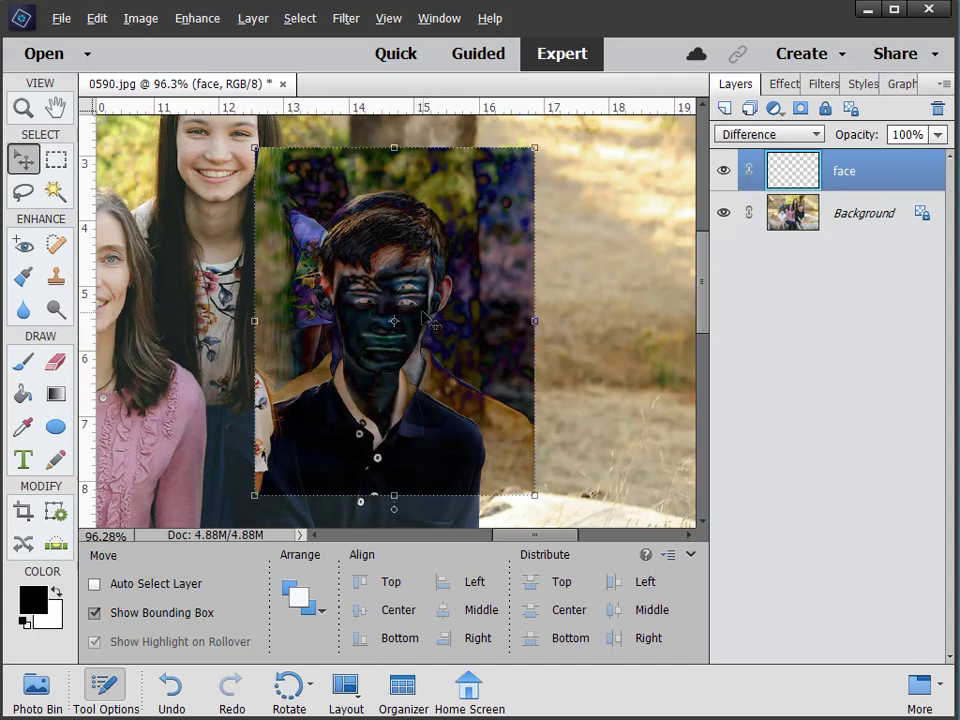
{"action": "left_click_drag", "start_coordinate": [424, 325], "coordinate": [421, 341]}
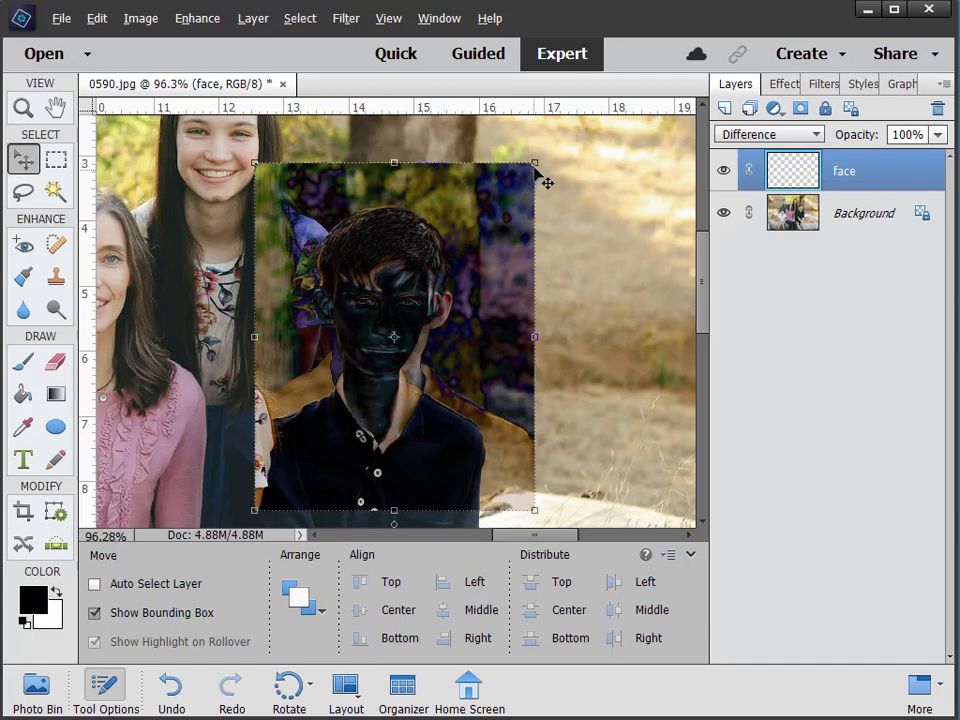
{"action": "mouse_move", "coordinate": [537, 162]}
{"action": "left_mouse_down"}
{"action": "mouse_move", "coordinate": [558, 142]}
{"action": "mouse_move", "coordinate": [541, 159]}
{"action": "left_mouse_up"}
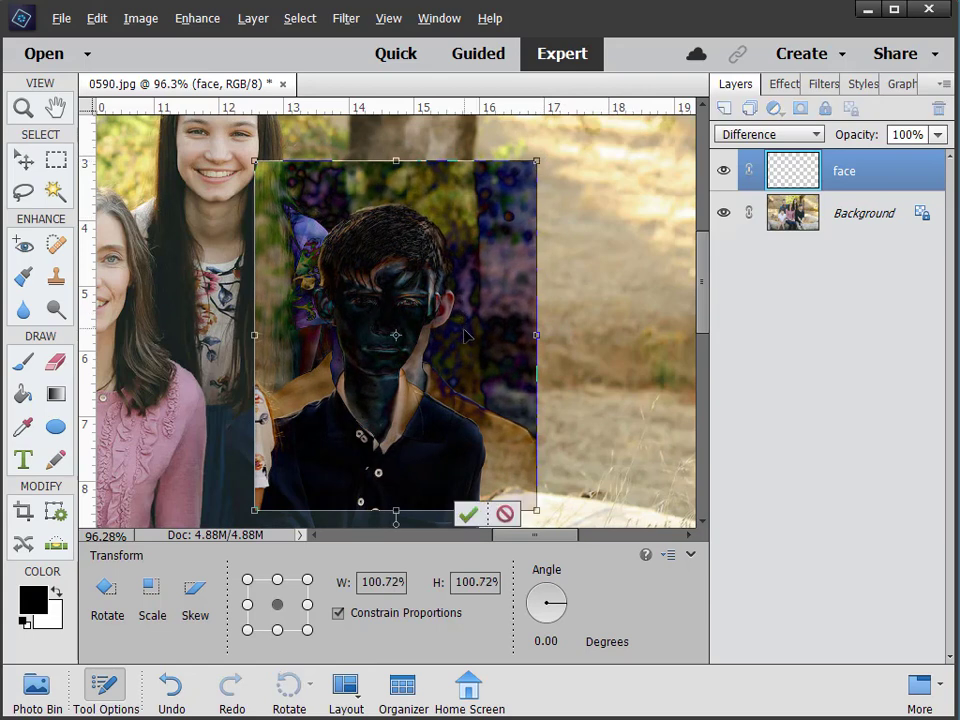
{"action": "left_click_drag", "start_coordinate": [464, 336], "coordinate": [457, 341]}
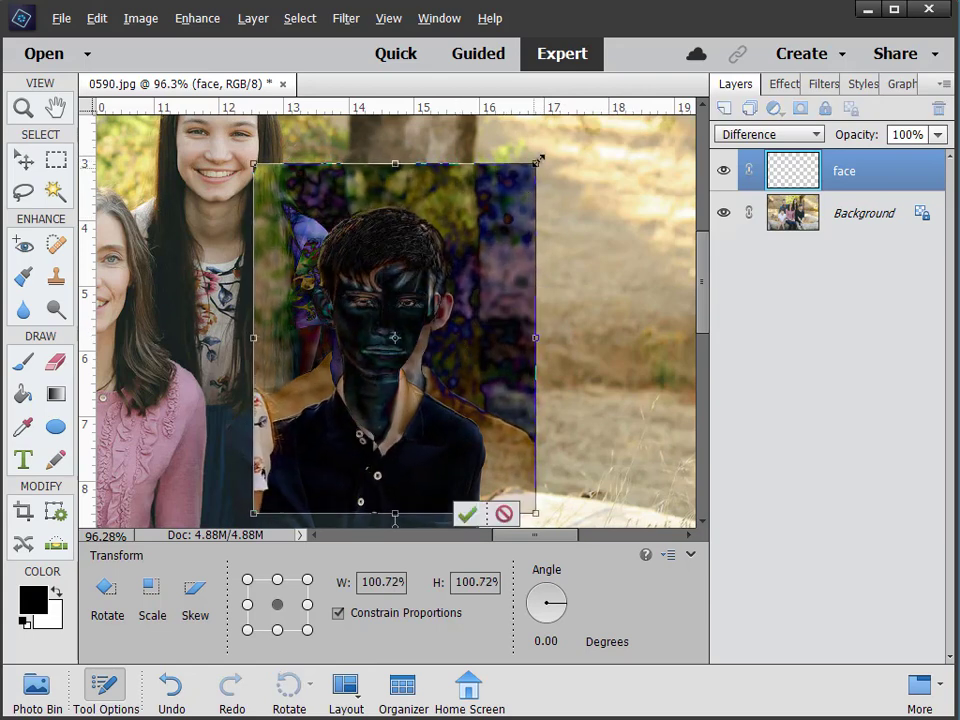
{"action": "left_click_drag", "start_coordinate": [536, 163], "coordinate": [530, 171]}
{"action": "left_click_drag", "start_coordinate": [458, 341], "coordinate": [462, 340]}
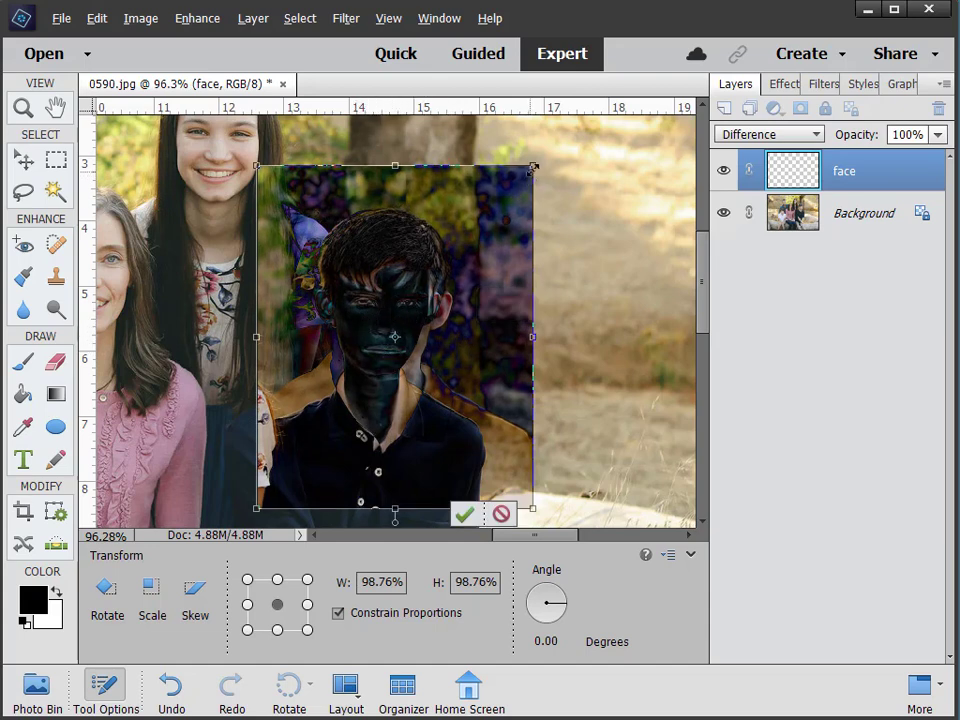
{"action": "left_click_drag", "start_coordinate": [533, 167], "coordinate": [530, 169]}
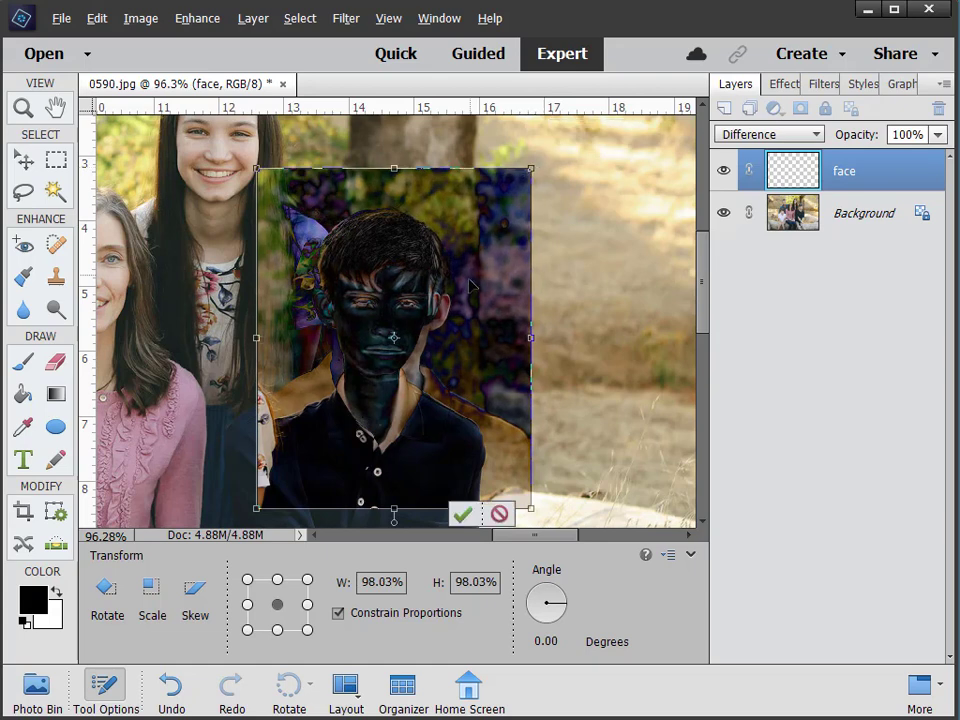
{"action": "left_click_drag", "start_coordinate": [472, 287], "coordinate": [471, 283]}
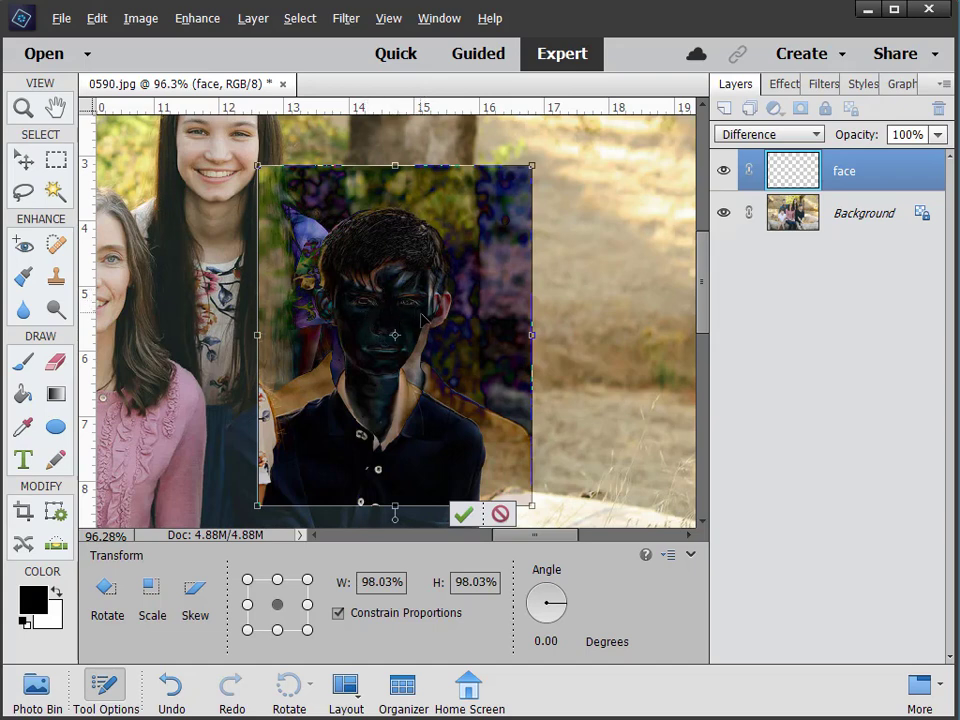
{"action": "left_click", "coordinate": [464, 515]}
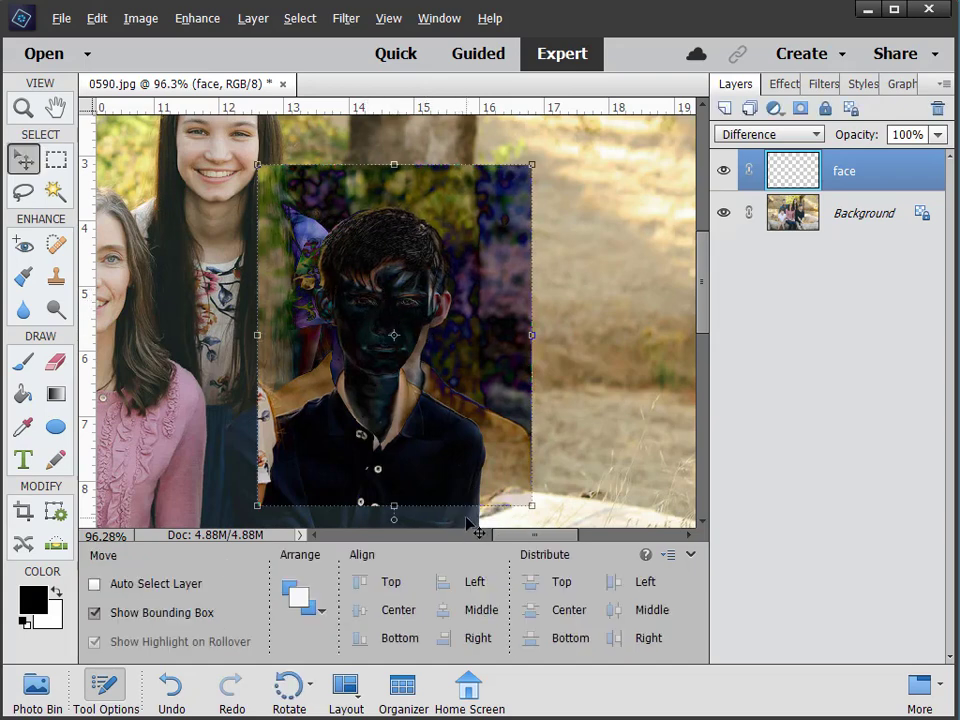
Set the face layer's blending mode back to Normal and toggle its visibility to compare the two faces.
{"action": "left_click", "coordinate": [775, 137]}
{"action": "left_click", "coordinate": [765, 151]}
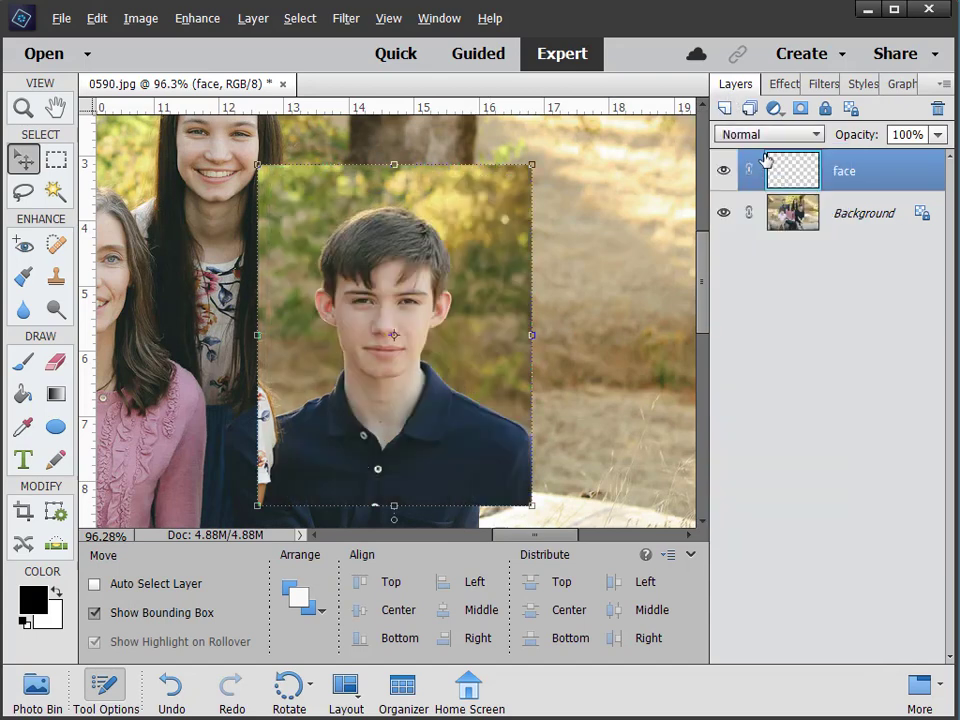
{"action": "left_click", "coordinate": [723, 172]}
{"action": "left_click", "coordinate": [724, 173]}
{"action": "left_click", "coordinate": [723, 174]}
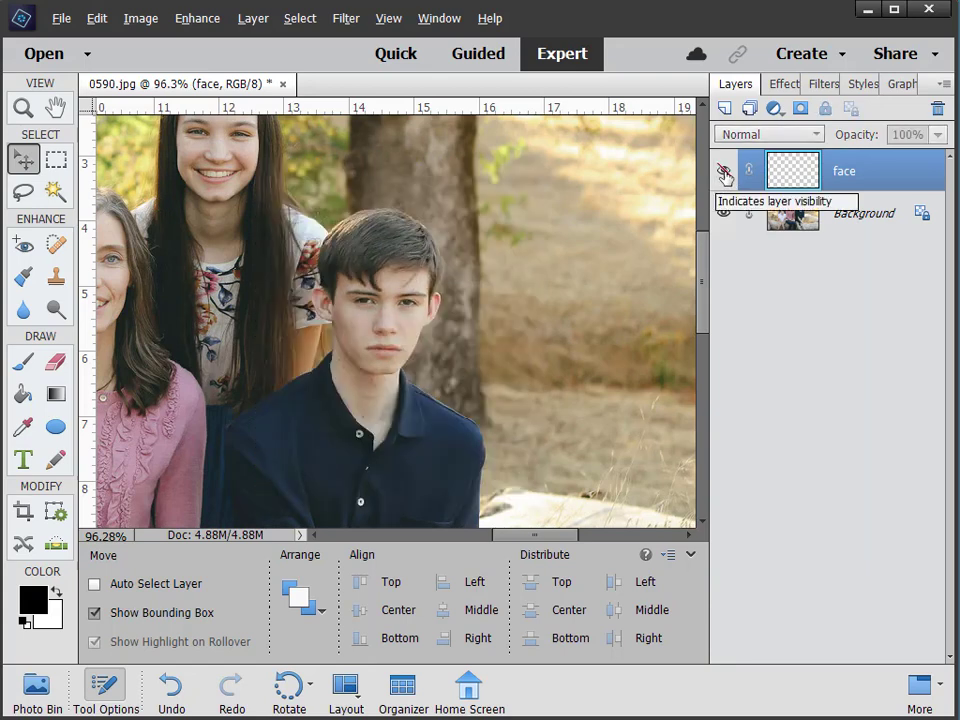
{"action": "left_click", "coordinate": [725, 175]}
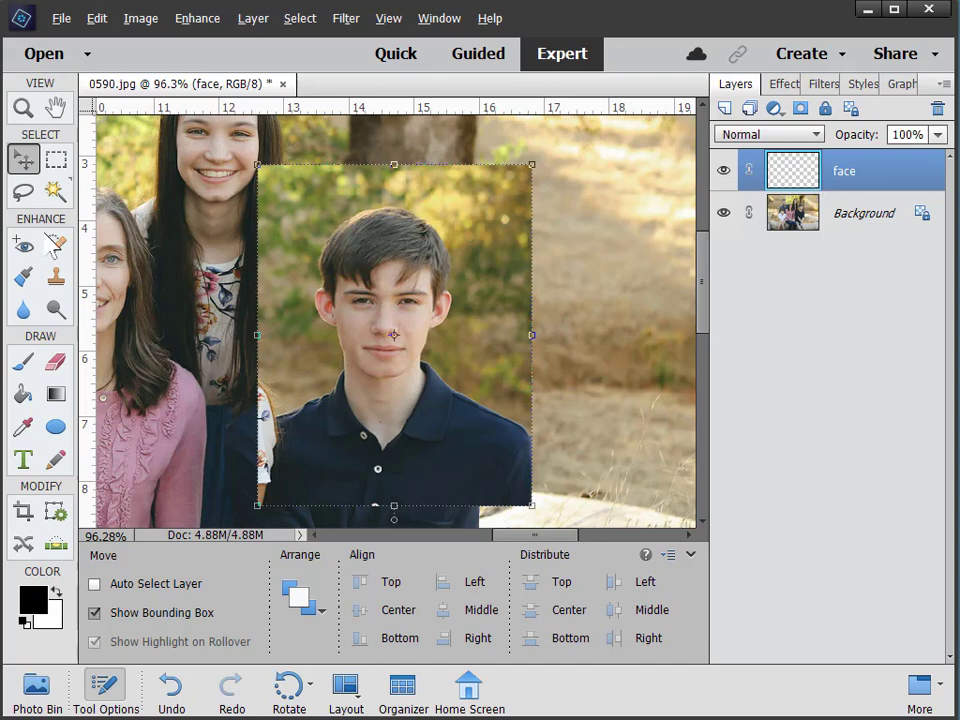
Switch to the Eraser tool and set its brush size to 30 px.
{"action": "left_click", "coordinate": [55, 362]}
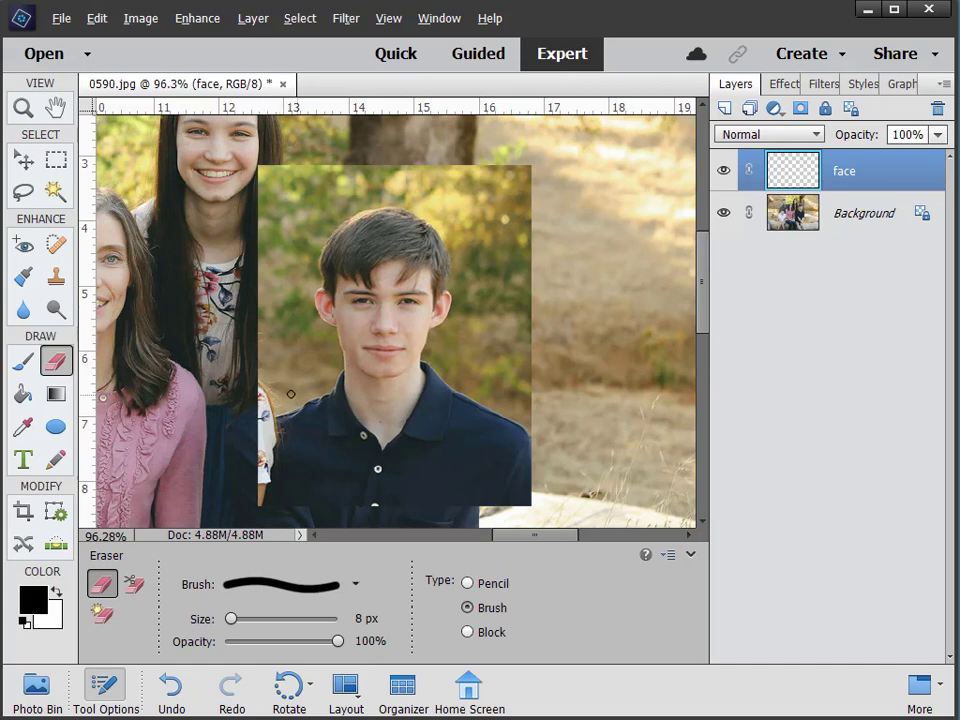
{"action": "key", "text": "bracketright"}
{"action": "key", "text": "bracketright"}
{"action": "key", "text": "bracketright"}
{"action": "key", "text": "bracketright"}
{"action": "key", "text": "bracketright"}
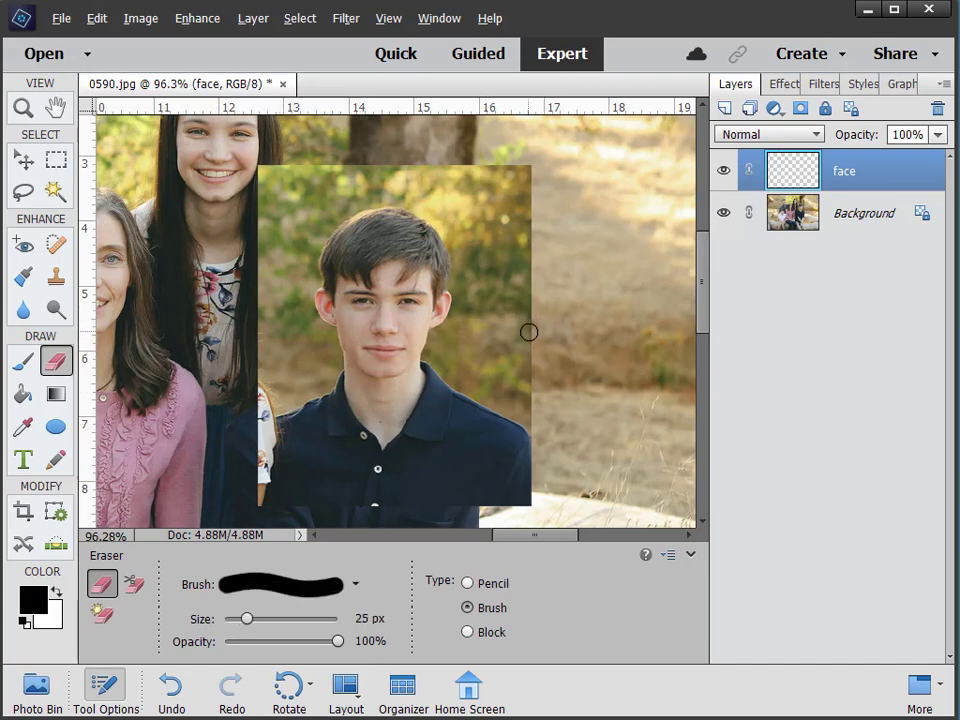
{"action": "key", "text": "bracketright"}
Try erasing the pasted background around the boy directly on the face layer and undo the strokes.
{"action": "mouse_move", "coordinate": [529, 330]}
{"action": "left_mouse_down"}
{"action": "mouse_move", "coordinate": [489, 314]}
{"action": "mouse_move", "coordinate": [474, 270]}
{"action": "mouse_move", "coordinate": [474, 185]}
{"action": "mouse_move", "coordinate": [488, 164]}
{"action": "mouse_move", "coordinate": [505, 210]}
{"action": "mouse_move", "coordinate": [526, 224]}
{"action": "mouse_move", "coordinate": [510, 208]}
{"action": "mouse_move", "coordinate": [455, 218]}
{"action": "mouse_move", "coordinate": [455, 243]}
{"action": "mouse_move", "coordinate": [399, 202]}
{"action": "mouse_move", "coordinate": [347, 205]}
{"action": "mouse_move", "coordinate": [301, 229]}
{"action": "mouse_move", "coordinate": [353, 193]}
{"action": "mouse_move", "coordinate": [333, 191]}
{"action": "mouse_move", "coordinate": [354, 174]}
{"action": "mouse_move", "coordinate": [250, 168]}
{"action": "mouse_move", "coordinate": [285, 186]}
{"action": "mouse_move", "coordinate": [301, 176]}
{"action": "mouse_move", "coordinate": [466, 171]}
{"action": "mouse_move", "coordinate": [438, 184]}
{"action": "mouse_move", "coordinate": [433, 203]}
{"action": "mouse_move", "coordinate": [354, 190]}
{"action": "mouse_move", "coordinate": [266, 253]}
{"action": "mouse_move", "coordinate": [285, 231]}
{"action": "mouse_move", "coordinate": [295, 256]}
{"action": "mouse_move", "coordinate": [304, 251]}
{"action": "mouse_move", "coordinate": [326, 213]}
{"action": "mouse_move", "coordinate": [294, 279]}
{"action": "mouse_move", "coordinate": [298, 349]}
{"action": "mouse_move", "coordinate": [285, 353]}
{"action": "mouse_move", "coordinate": [266, 316]}
{"action": "mouse_move", "coordinate": [251, 333]}
{"action": "mouse_move", "coordinate": [272, 530]}
{"action": "mouse_move", "coordinate": [276, 490]}
{"action": "mouse_move", "coordinate": [303, 511]}
{"action": "mouse_move", "coordinate": [327, 490]}
{"action": "mouse_move", "coordinate": [368, 484]}
{"action": "left_mouse_up"}
{"action": "mouse_move", "coordinate": [486, 503]}
{"action": "left_mouse_down"}
{"action": "mouse_move", "coordinate": [529, 423]}
{"action": "mouse_move", "coordinate": [514, 401]}
{"action": "mouse_move", "coordinate": [451, 436]}
{"action": "mouse_move", "coordinate": [463, 390]}
{"action": "mouse_move", "coordinate": [445, 357]}
{"action": "mouse_move", "coordinate": [453, 333]}
{"action": "mouse_move", "coordinate": [511, 356]}
{"action": "mouse_move", "coordinate": [527, 319]}
{"action": "mouse_move", "coordinate": [534, 378]}
{"action": "mouse_move", "coordinate": [514, 490]}
{"action": "left_mouse_up"}
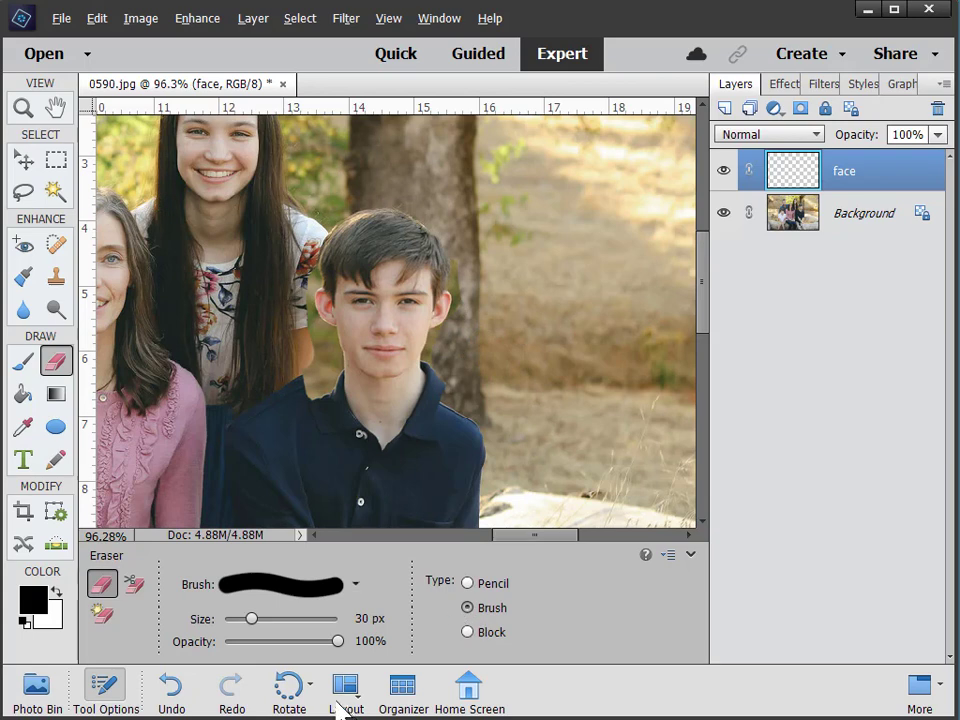
{"action": "key", "text": "ctrl+z"}
{"action": "key", "text": "ctrl+z"}
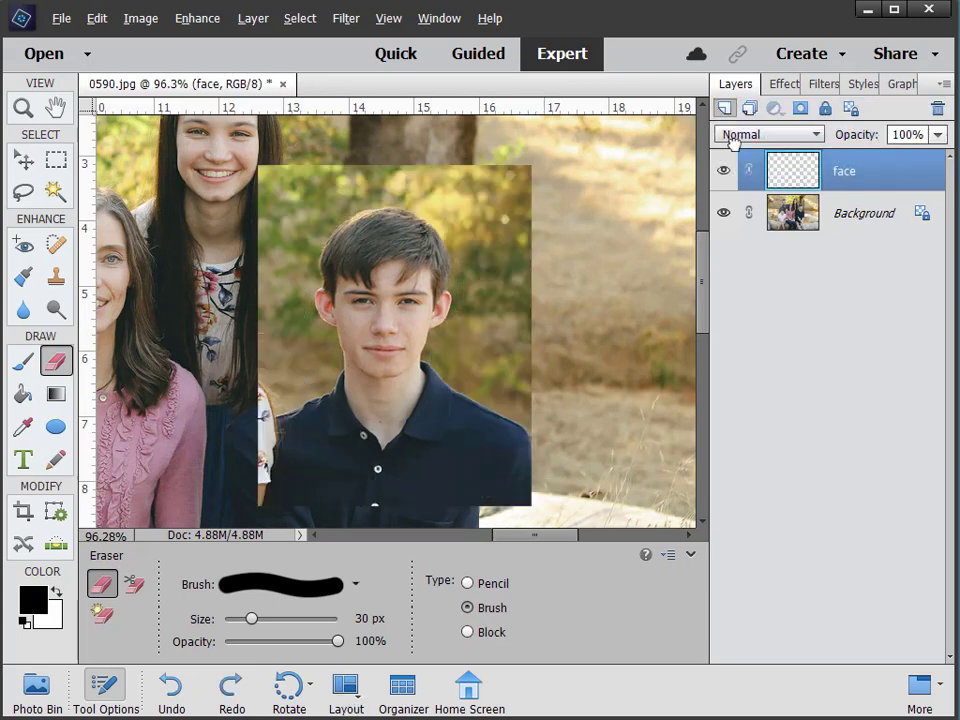
Duplicate the face layer, keeping the original as a hidden backup, and erase the pasted background around the boy on the copy.
{"action": "key", "text": "ctrl+j"}
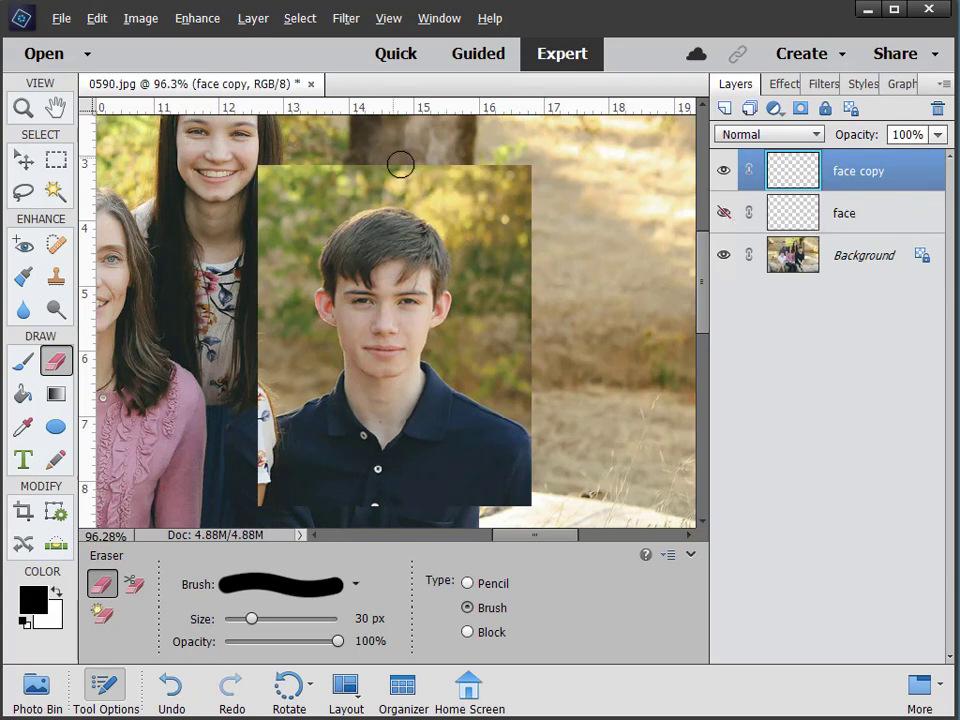
{"action": "mouse_move", "coordinate": [400, 164]}
{"action": "left_mouse_down"}
{"action": "mouse_move", "coordinate": [326, 206]}
{"action": "mouse_move", "coordinate": [326, 167]}
{"action": "mouse_move", "coordinate": [301, 171]}
{"action": "mouse_move", "coordinate": [253, 224]}
{"action": "mouse_move", "coordinate": [243, 207]}
{"action": "mouse_move", "coordinate": [270, 267]}
{"action": "mouse_move", "coordinate": [291, 275]}
{"action": "mouse_move", "coordinate": [302, 256]}
{"action": "mouse_move", "coordinate": [312, 258]}
{"action": "mouse_move", "coordinate": [306, 253]}
{"action": "mouse_move", "coordinate": [288, 288]}
{"action": "mouse_move", "coordinate": [295, 319]}
{"action": "mouse_move", "coordinate": [326, 358]}
{"action": "mouse_move", "coordinate": [325, 404]}
{"action": "mouse_move", "coordinate": [294, 418]}
{"action": "mouse_move", "coordinate": [255, 384]}
{"action": "left_mouse_up"}
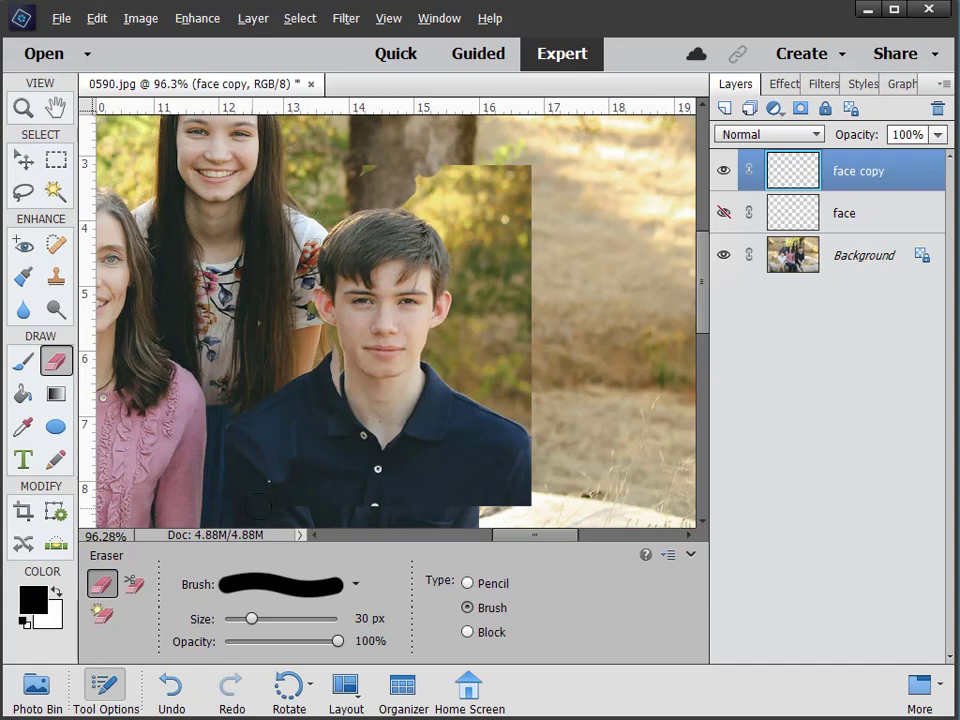
{"action": "mouse_move", "coordinate": [258, 507]}
{"action": "left_mouse_down"}
{"action": "mouse_move", "coordinate": [531, 493]}
{"action": "mouse_move", "coordinate": [515, 491]}
{"action": "mouse_move", "coordinate": [550, 474]}
{"action": "mouse_move", "coordinate": [534, 414]}
{"action": "mouse_move", "coordinate": [507, 462]}
{"action": "mouse_move", "coordinate": [502, 450]}
{"action": "mouse_move", "coordinate": [531, 405]}
{"action": "left_mouse_up"}
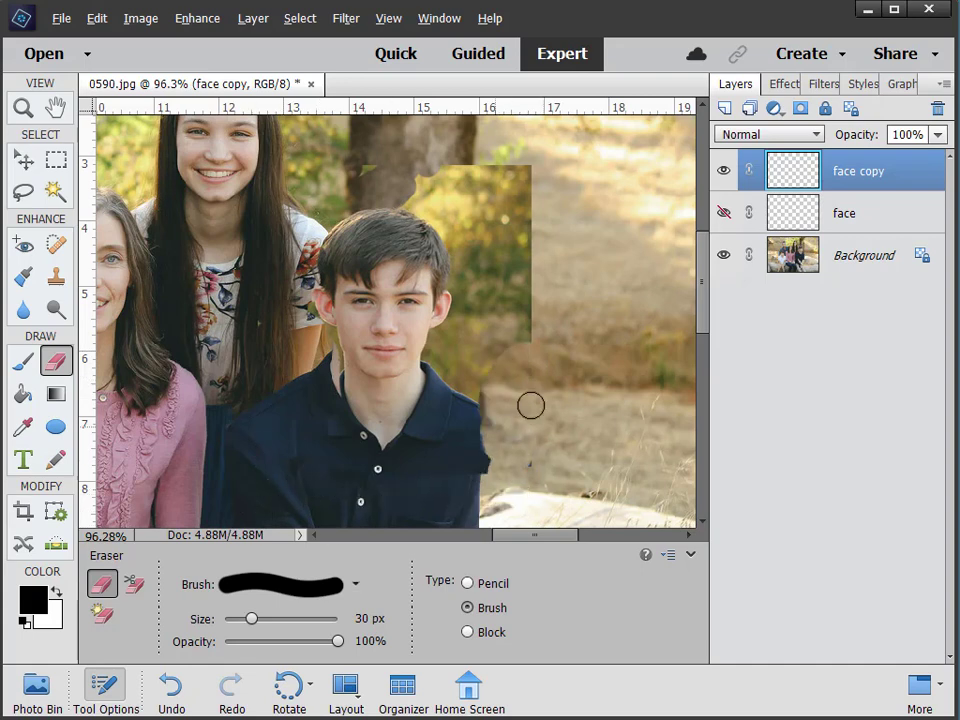
{"action": "mouse_move", "coordinate": [531, 343]}
{"action": "left_mouse_down"}
{"action": "mouse_move", "coordinate": [501, 428]}
{"action": "mouse_move", "coordinate": [515, 396]}
{"action": "mouse_move", "coordinate": [481, 397]}
{"action": "mouse_move", "coordinate": [437, 352]}
{"action": "mouse_move", "coordinate": [473, 319]}
{"action": "mouse_move", "coordinate": [472, 337]}
{"action": "mouse_move", "coordinate": [489, 328]}
{"action": "mouse_move", "coordinate": [491, 357]}
{"action": "mouse_move", "coordinate": [499, 279]}
{"action": "mouse_move", "coordinate": [482, 318]}
{"action": "mouse_move", "coordinate": [468, 305]}
{"action": "mouse_move", "coordinate": [480, 311]}
{"action": "mouse_move", "coordinate": [478, 299]}
{"action": "mouse_move", "coordinate": [474, 313]}
{"action": "mouse_move", "coordinate": [461, 292]}
{"action": "mouse_move", "coordinate": [461, 257]}
{"action": "mouse_move", "coordinate": [442, 225]}
{"action": "mouse_move", "coordinate": [402, 203]}
{"action": "mouse_move", "coordinate": [475, 240]}
{"action": "mouse_move", "coordinate": [419, 181]}
{"action": "mouse_move", "coordinate": [519, 268]}
{"action": "mouse_move", "coordinate": [489, 216]}
{"action": "mouse_move", "coordinate": [503, 223]}
{"action": "mouse_move", "coordinate": [515, 197]}
{"action": "mouse_move", "coordinate": [521, 217]}
{"action": "mouse_move", "coordinate": [526, 190]}
{"action": "mouse_move", "coordinate": [492, 184]}
{"action": "left_mouse_up"}
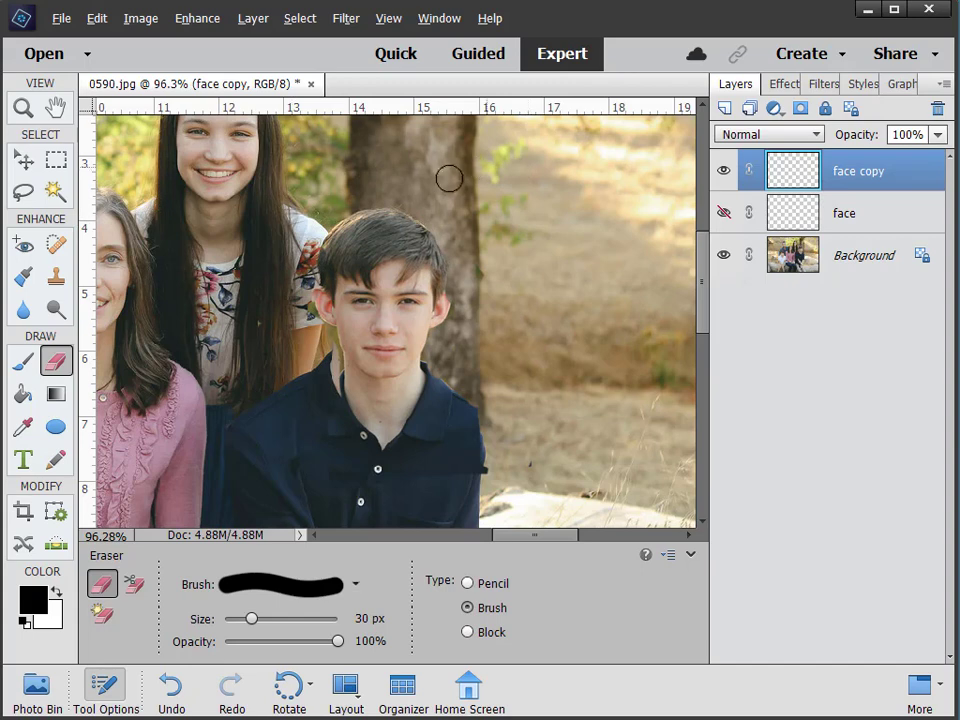
{"action": "left_click", "coordinate": [26, 162]}
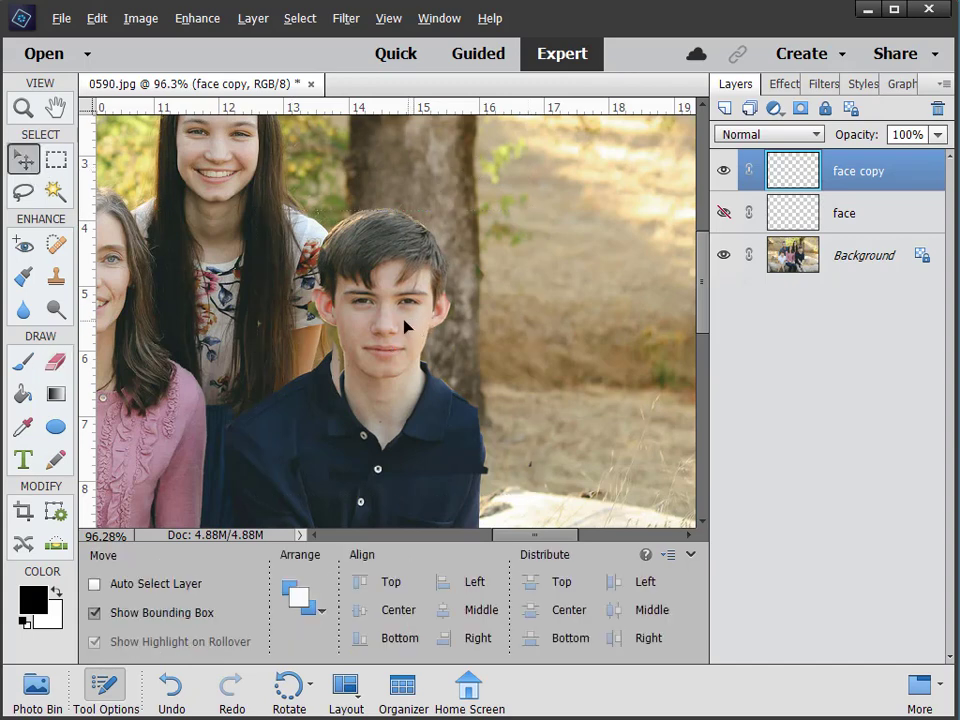
Move the face copy over the boy's original head, toggling the layer's visibility to compare the position and head size.
{"action": "mouse_move", "coordinate": [403, 326]}
{"action": "left_mouse_down"}
{"action": "mouse_move", "coordinate": [398, 305]}
{"action": "mouse_move", "coordinate": [391, 336]}
{"action": "mouse_move", "coordinate": [399, 311]}
{"action": "mouse_move", "coordinate": [431, 313]}
{"action": "mouse_move", "coordinate": [399, 317]}
{"action": "mouse_move", "coordinate": [407, 315]}
{"action": "left_mouse_up"}
{"action": "left_click", "coordinate": [723, 172]}
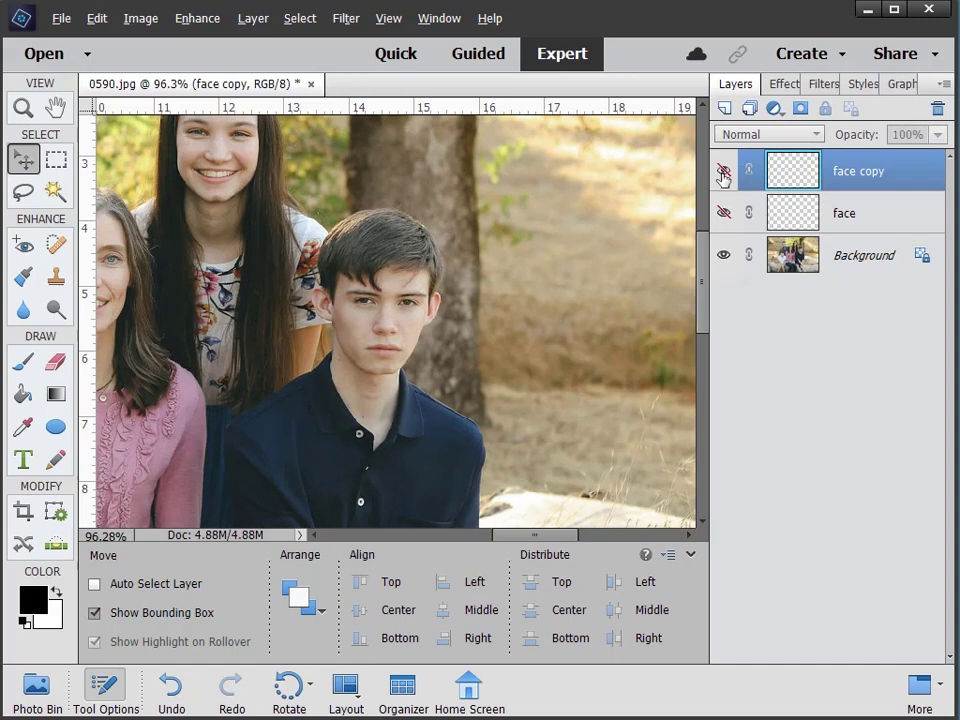
{"action": "left_click", "coordinate": [723, 173]}
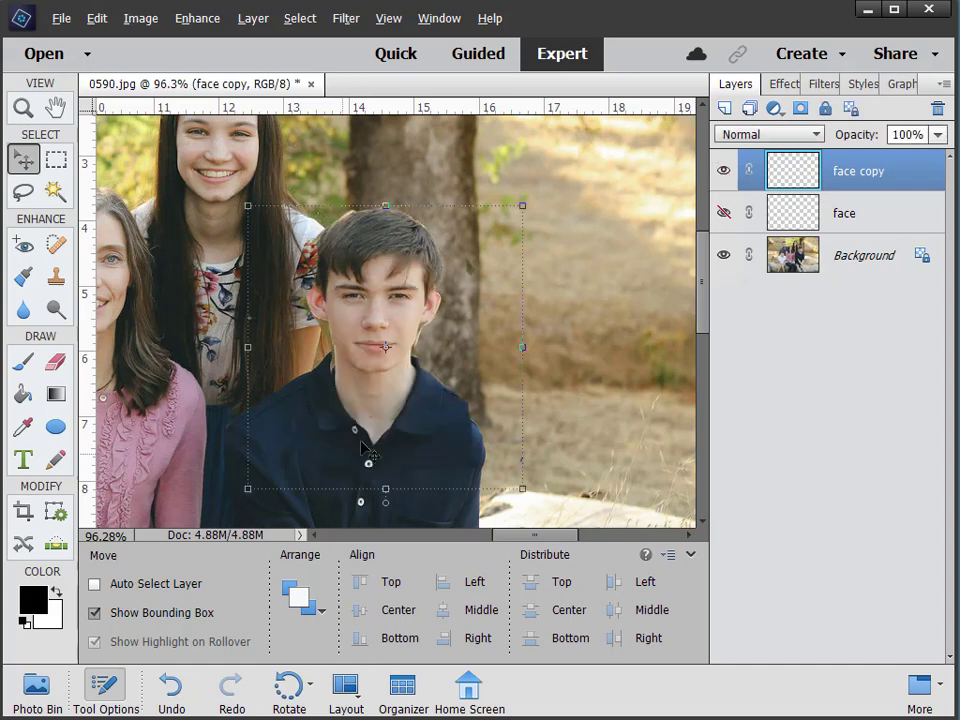
{"action": "left_click", "coordinate": [724, 173]}
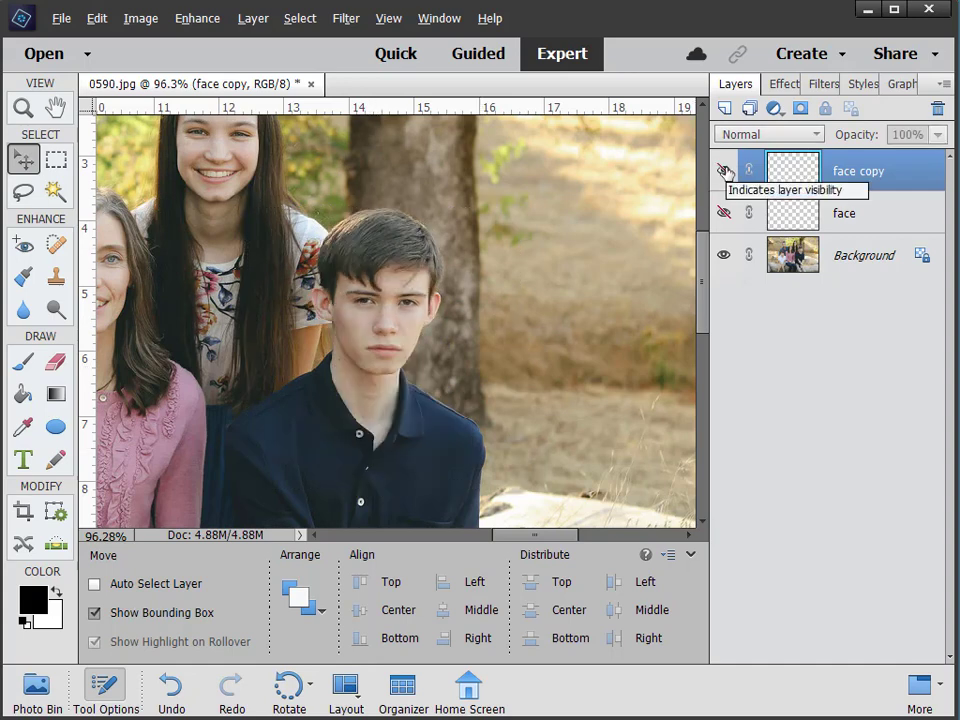
{"action": "left_click", "coordinate": [724, 173]}
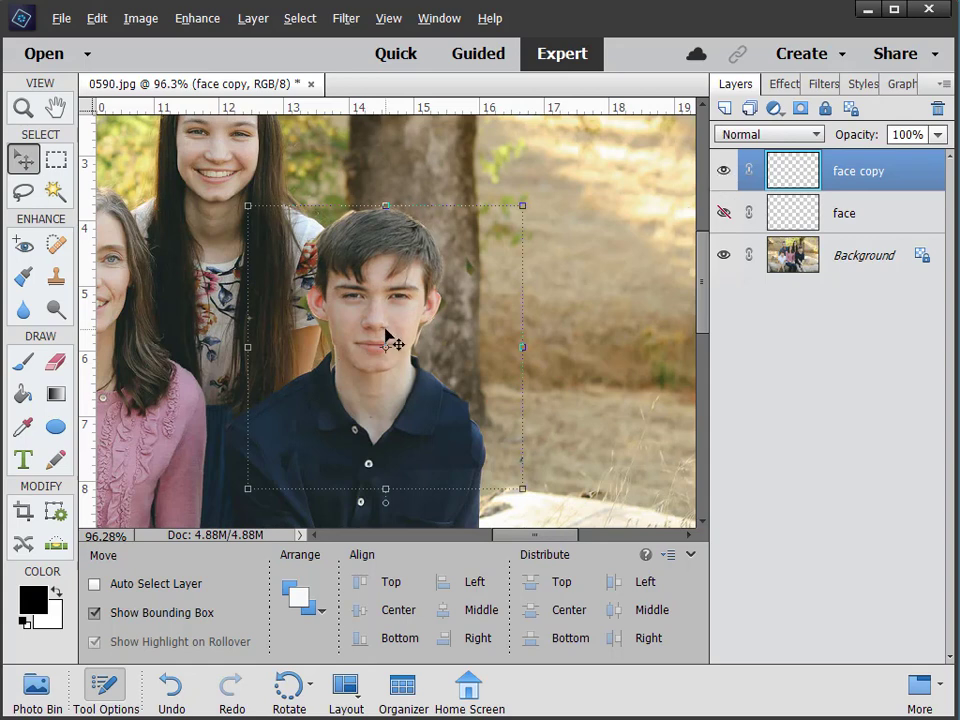
{"action": "mouse_move", "coordinate": [388, 339]}
{"action": "left_mouse_down"}
{"action": "mouse_move", "coordinate": [381, 333]}
{"action": "mouse_move", "coordinate": [369, 360]}
{"action": "mouse_move", "coordinate": [376, 334]}
{"action": "left_mouse_up"}
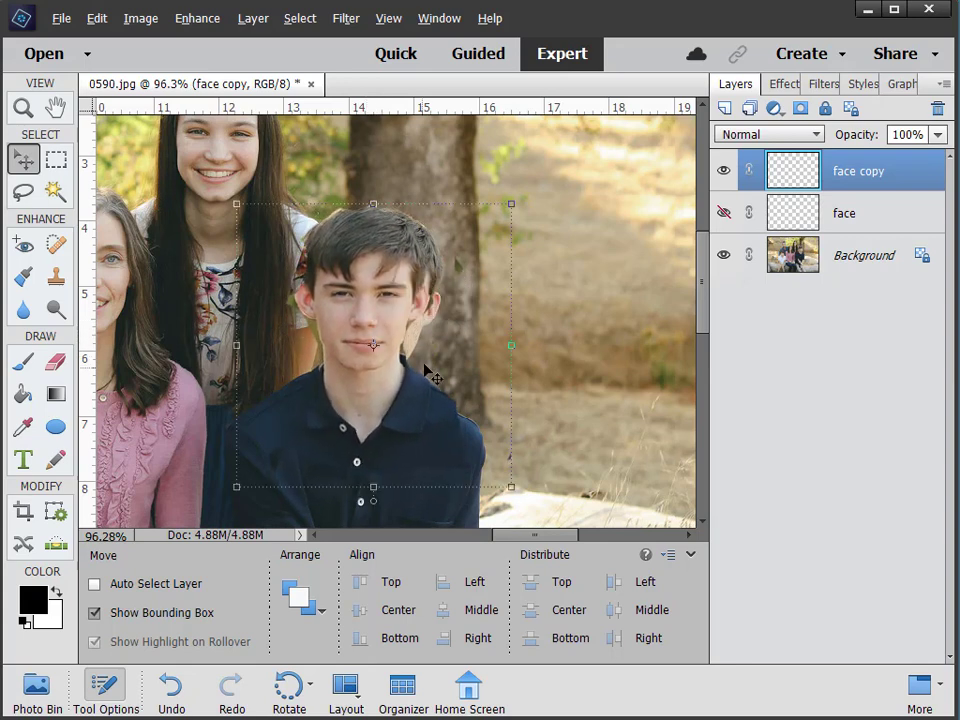
{"action": "left_click_drag", "start_coordinate": [405, 296], "coordinate": [460, 259]}
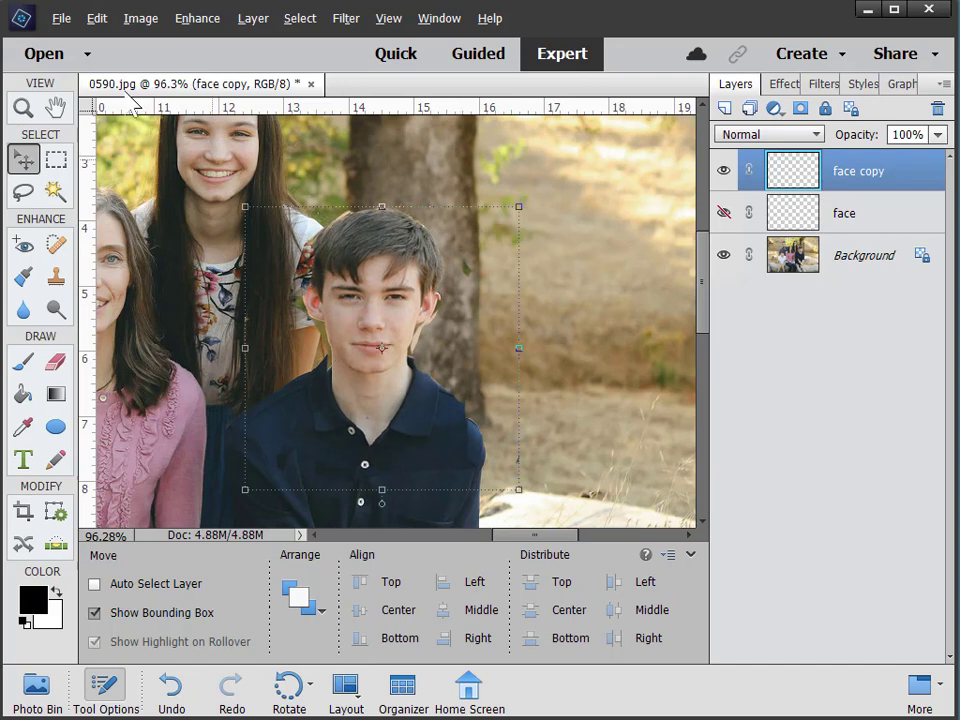
View the whole family photo, zoom in on the group, and nudge the face copy slightly over the boy's head.
{"action": "double_click", "coordinate": [53, 106]}
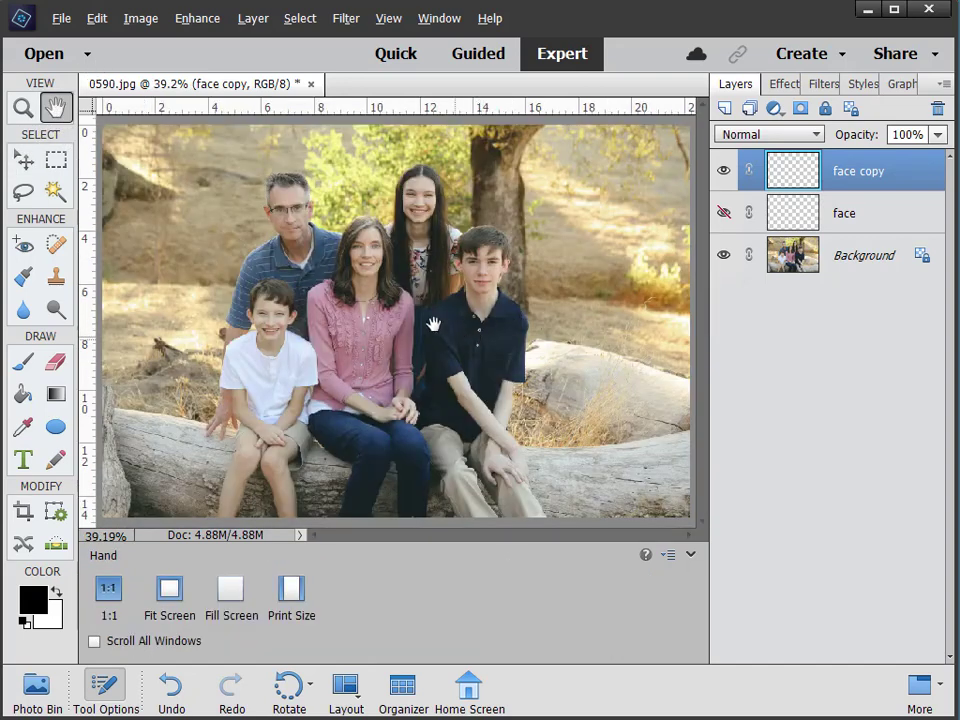
{"action": "left_click", "coordinate": [23, 107]}
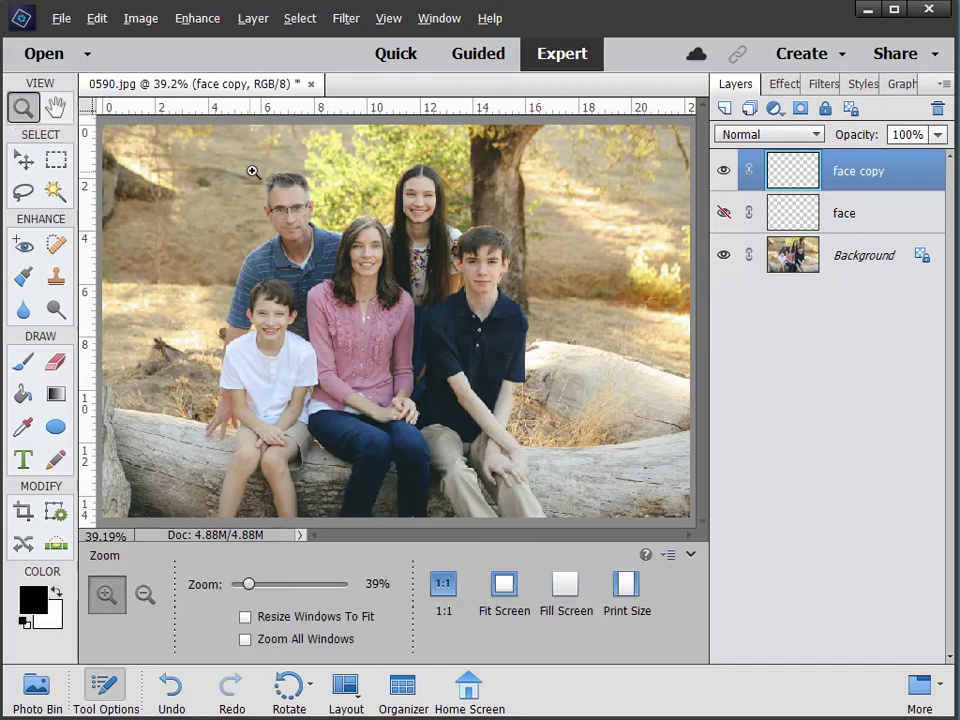
{"action": "left_click_drag", "start_coordinate": [253, 172], "coordinate": [583, 386]}
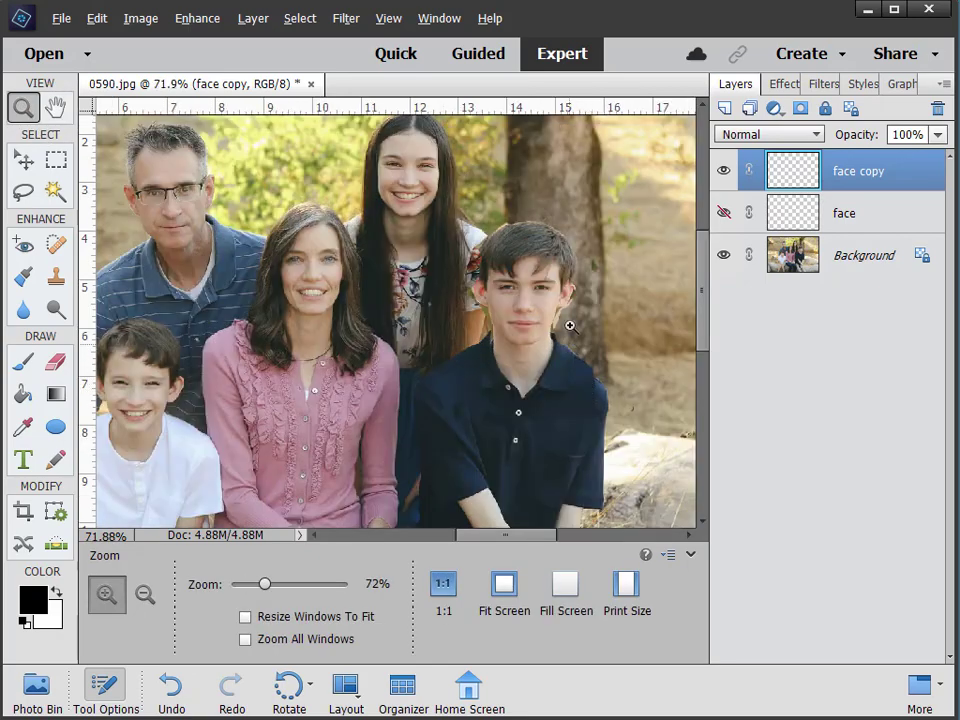
{"action": "left_click", "coordinate": [23, 160]}
{"action": "mouse_move", "coordinate": [553, 304]}
{"action": "left_mouse_down"}
{"action": "mouse_move", "coordinate": [561, 306]}
{"action": "mouse_move", "coordinate": [549, 295]}
{"action": "left_mouse_up"}
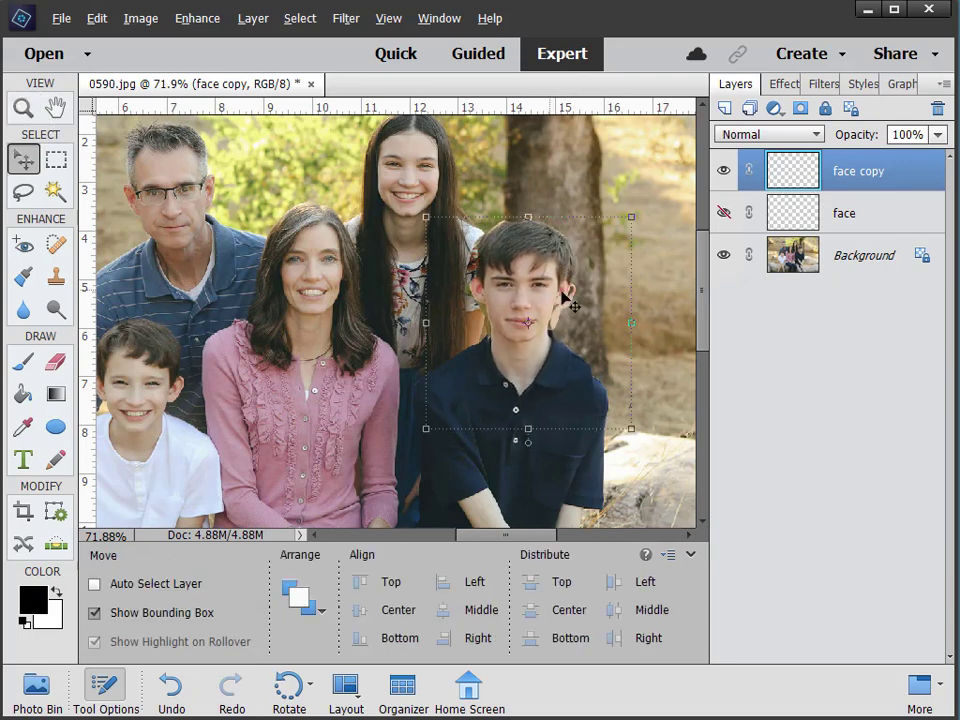
Transform the face copy with a 1.66-degree rotation and 96.39% proportional scaling, and reposition it over the boy's original head.
{"action": "right_click", "coordinate": [611, 269]}
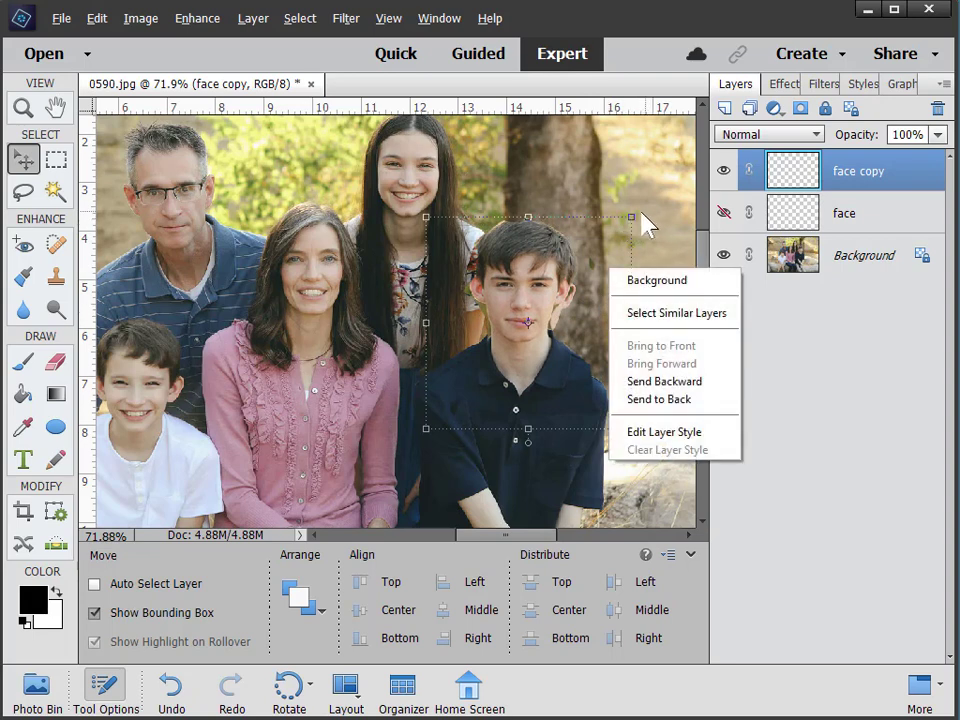
{"action": "left_click", "coordinate": [643, 211]}
{"action": "left_click_drag", "start_coordinate": [639, 212], "coordinate": [643, 214]}
{"action": "left_click_drag", "start_coordinate": [575, 288], "coordinate": [632, 290]}
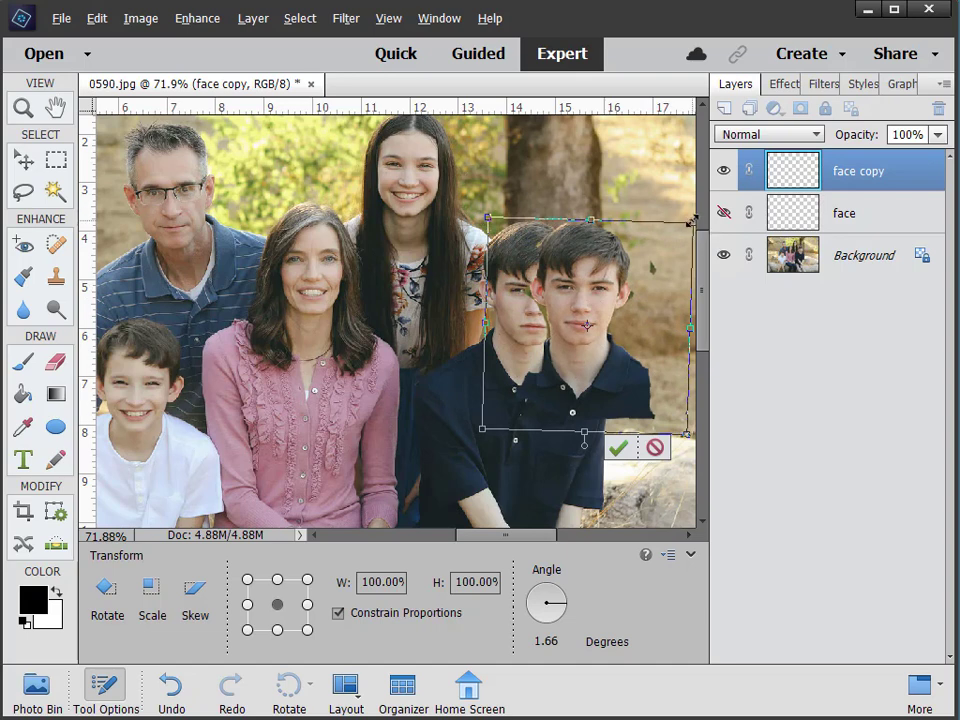
{"action": "left_click_drag", "start_coordinate": [691, 220], "coordinate": [684, 229]}
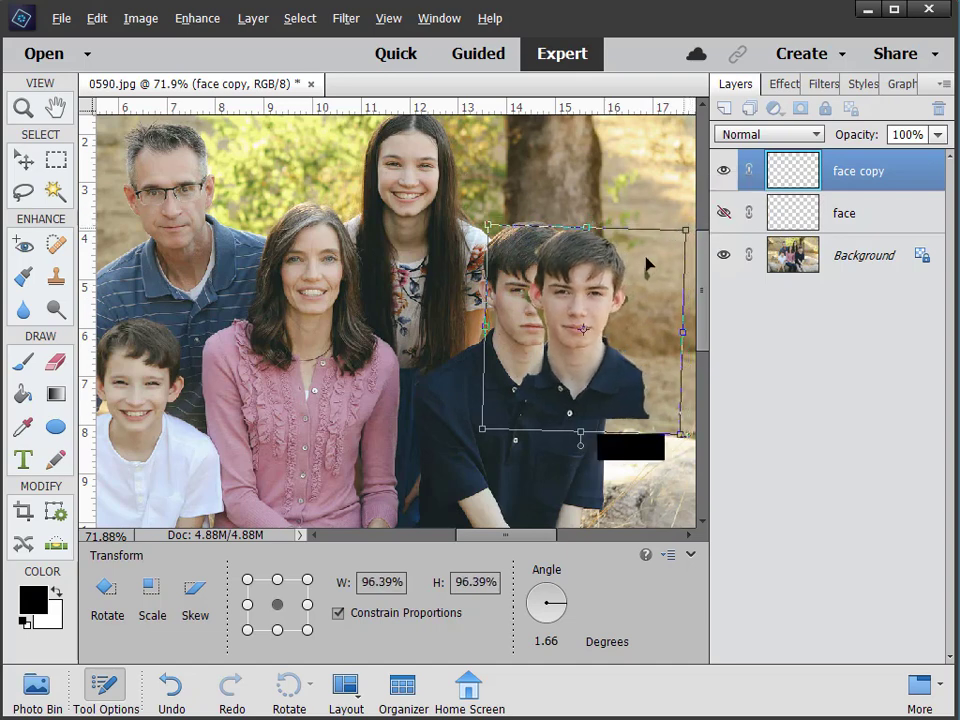
{"action": "left_click_drag", "start_coordinate": [593, 301], "coordinate": [550, 301]}
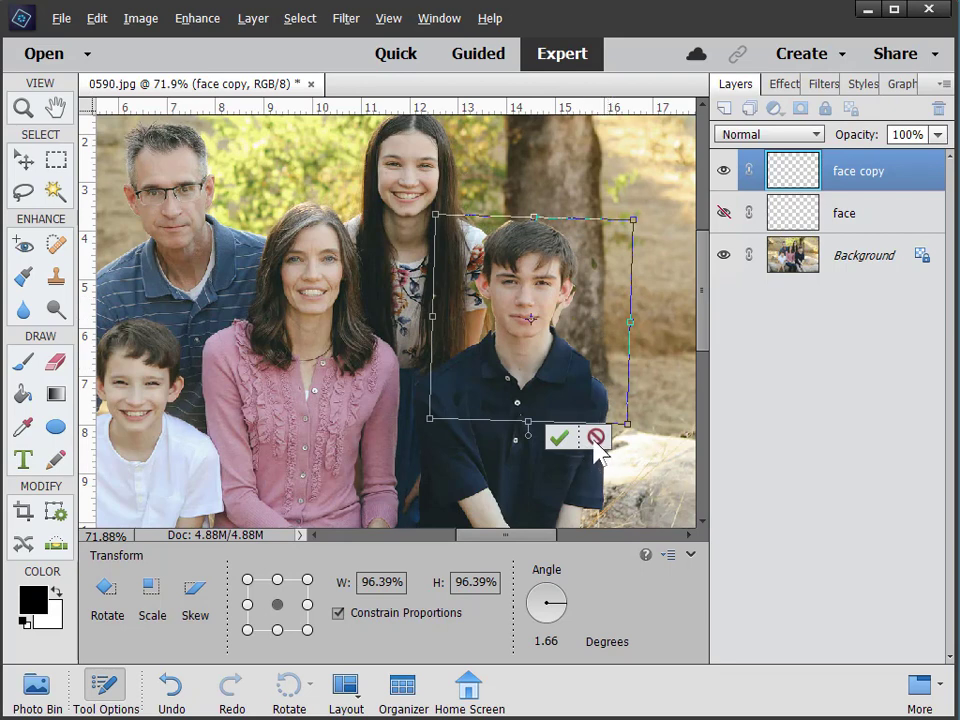
{"action": "left_click", "coordinate": [560, 440]}
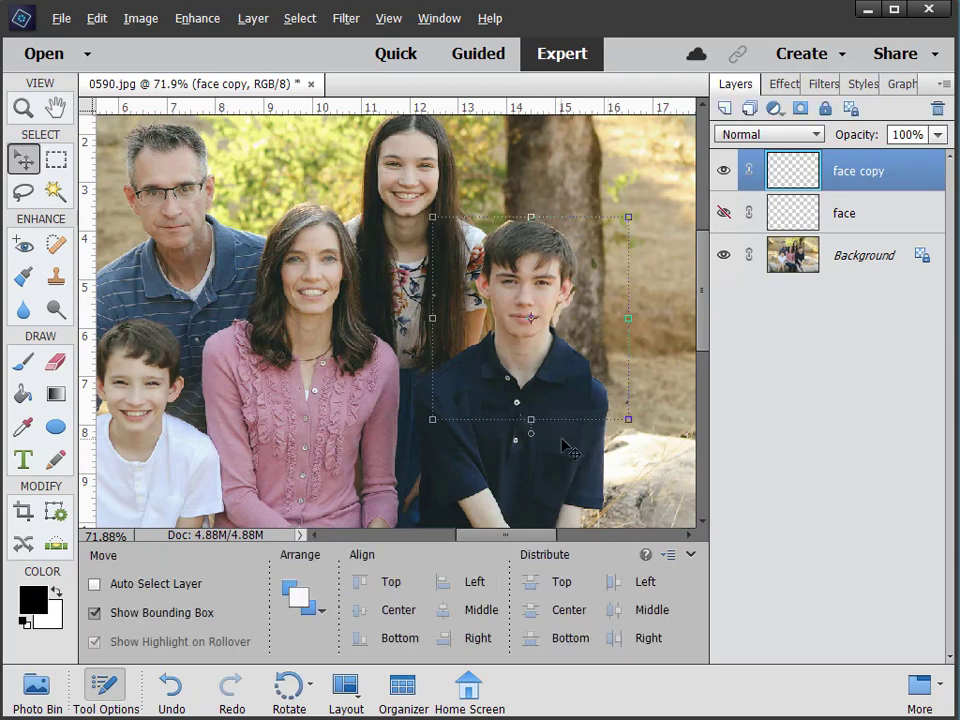
Align the face copy with the original face using the Difference blending mode, and set the mode back to Normal.
{"action": "left_click", "coordinate": [795, 134]}
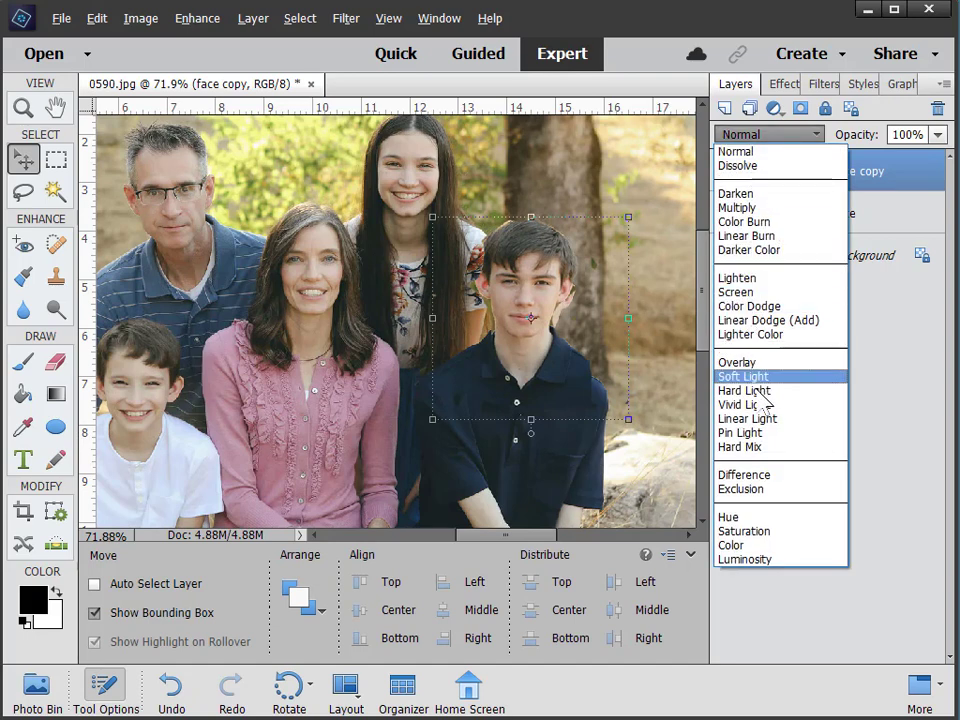
{"action": "left_click", "coordinate": [745, 475]}
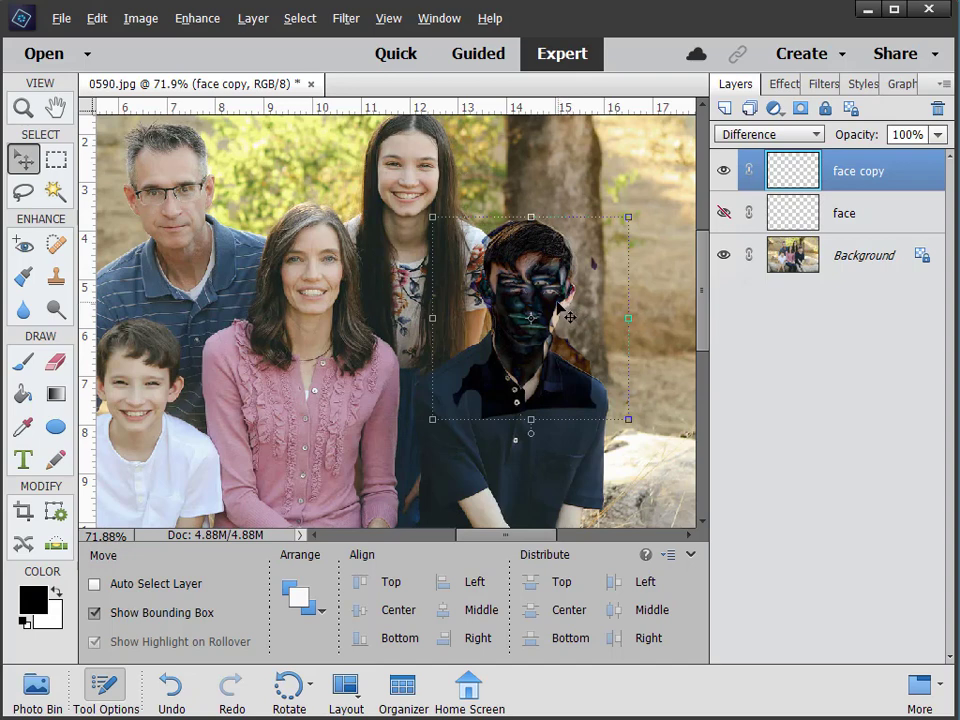
{"action": "mouse_move", "coordinate": [560, 306]}
{"action": "left_mouse_down"}
{"action": "mouse_move", "coordinate": [576, 331]}
{"action": "mouse_move", "coordinate": [570, 318]}
{"action": "left_mouse_up"}
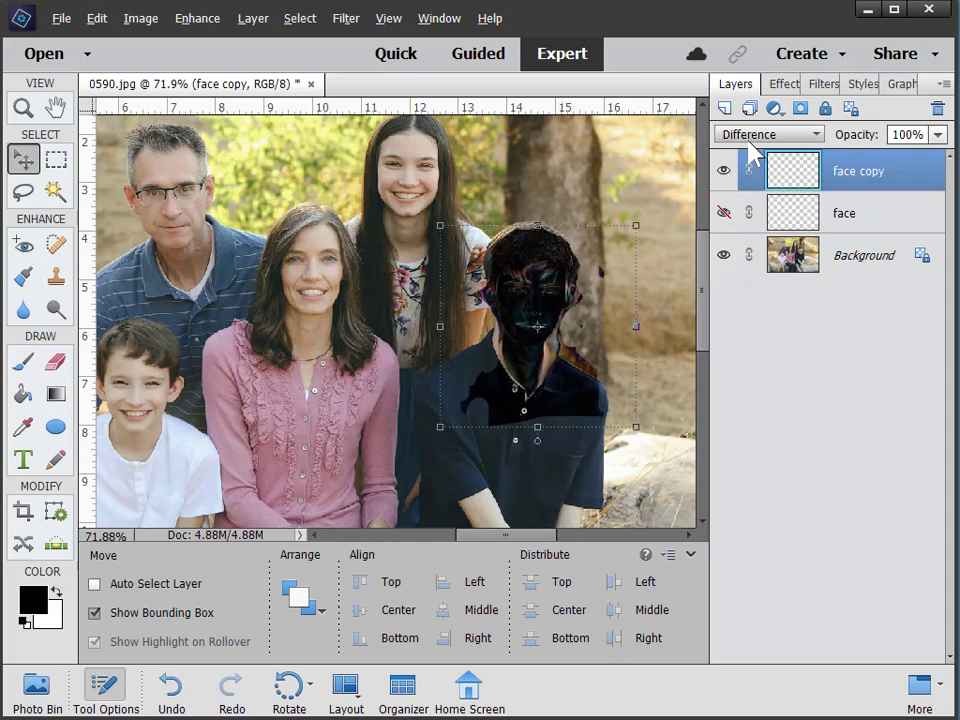
{"action": "left_click", "coordinate": [757, 137]}
{"action": "left_click", "coordinate": [737, 152]}
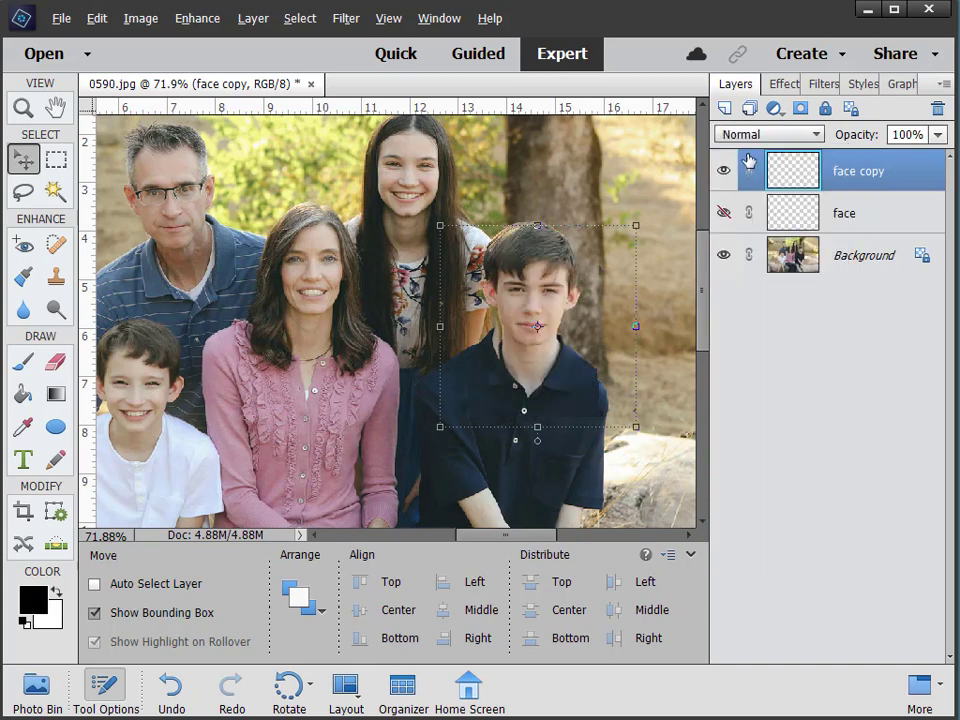
Duplicate the face copy layer and hide the earlier version as a backup.
{"action": "left_click", "coordinate": [23, 108]}
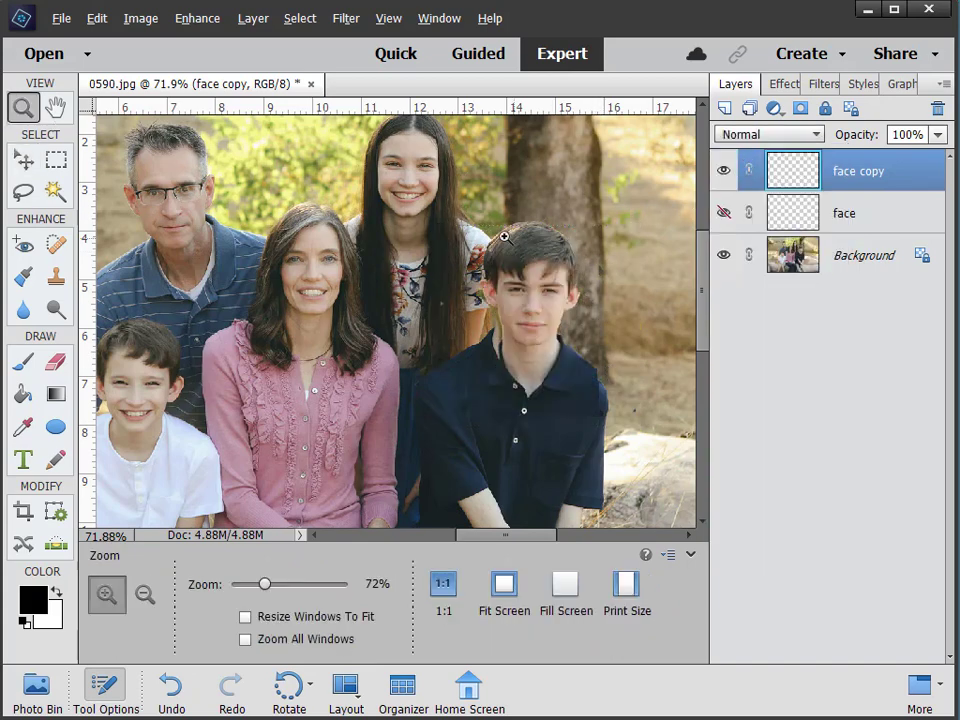
{"action": "left_click_drag", "start_coordinate": [462, 213], "coordinate": [615, 390]}
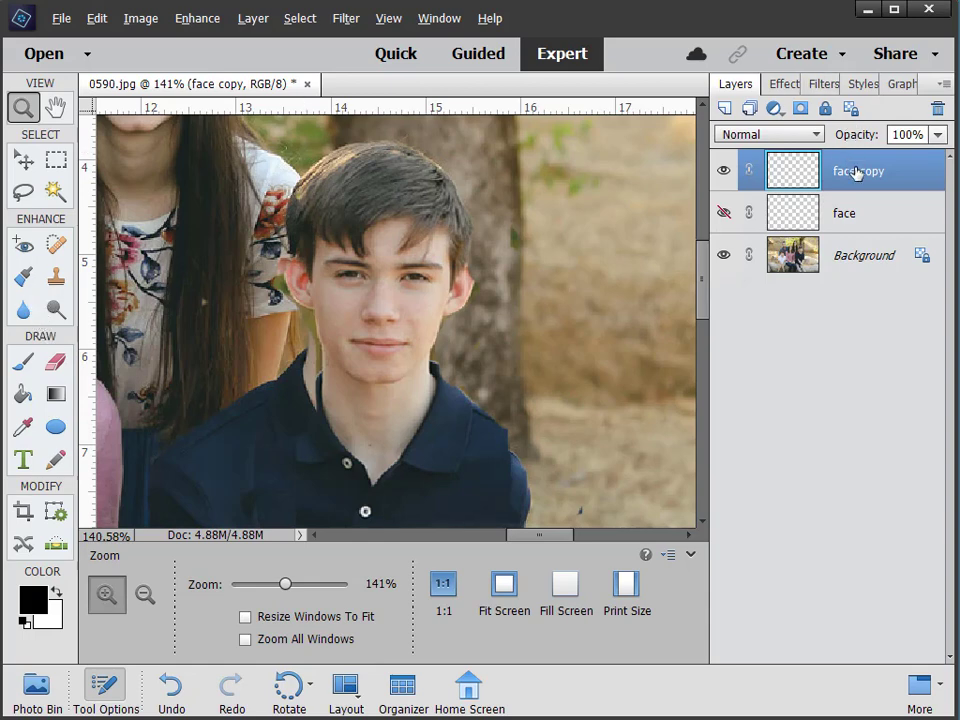
{"action": "left_click_drag", "start_coordinate": [860, 175], "coordinate": [725, 108]}
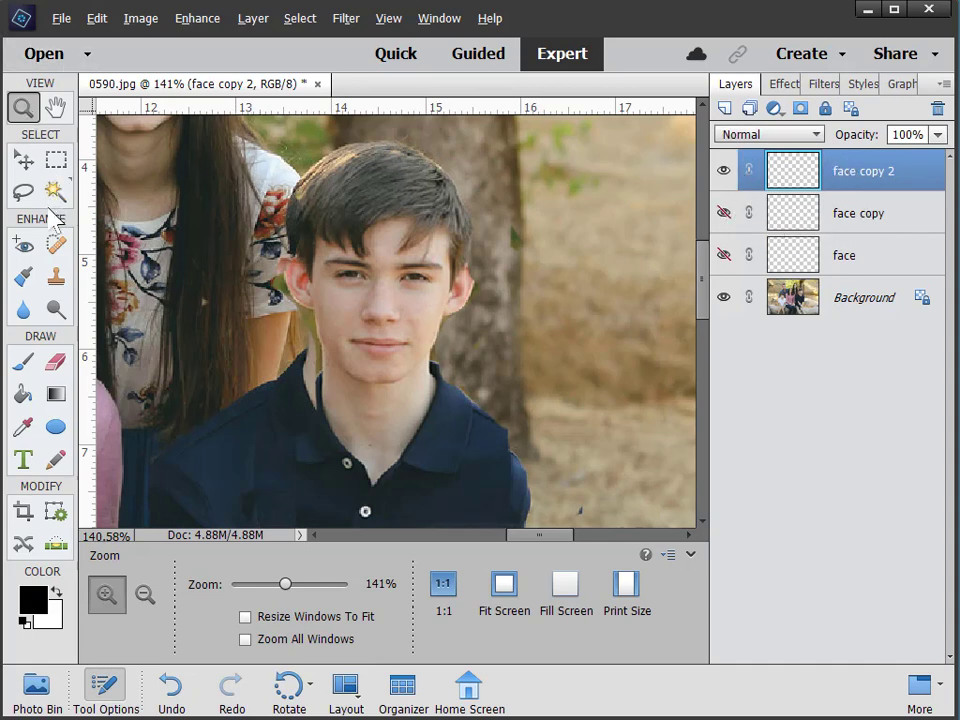
Erase the pasted neck, shirt, ears and outer hair edges from face copy 2 with a 30 px eraser, toggling its visibility to check.
{"action": "left_click", "coordinate": [58, 362]}
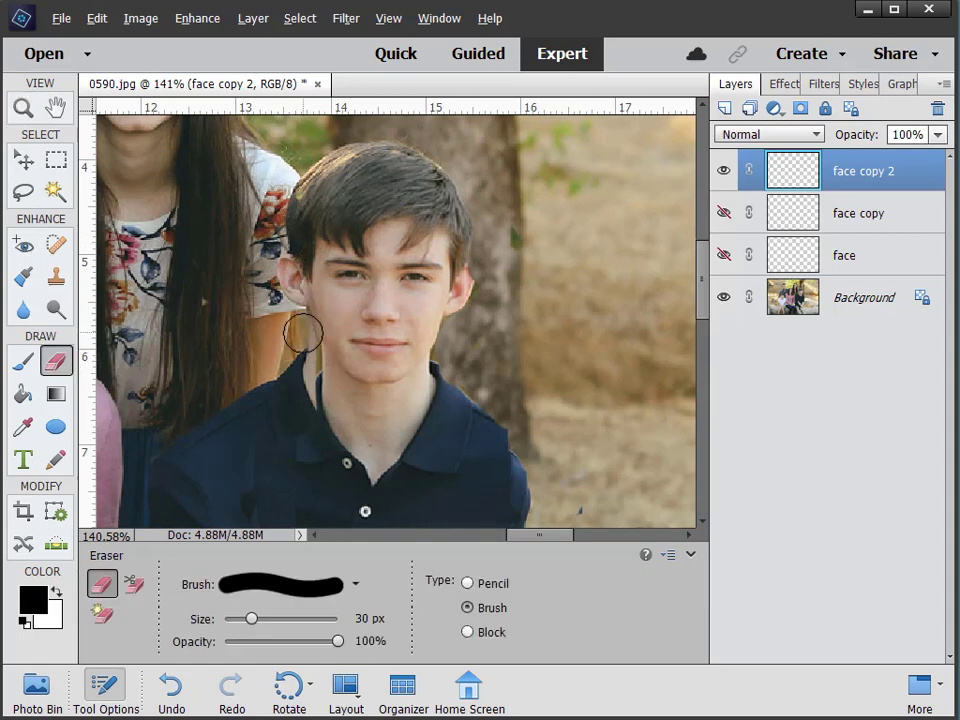
{"action": "mouse_move", "coordinate": [303, 333]}
{"action": "left_mouse_down"}
{"action": "mouse_move", "coordinate": [341, 394]}
{"action": "mouse_move", "coordinate": [365, 410]}
{"action": "mouse_move", "coordinate": [368, 428]}
{"action": "mouse_move", "coordinate": [335, 412]}
{"action": "mouse_move", "coordinate": [368, 478]}
{"action": "mouse_move", "coordinate": [401, 473]}
{"action": "mouse_move", "coordinate": [380, 443]}
{"action": "mouse_move", "coordinate": [390, 427]}
{"action": "mouse_move", "coordinate": [380, 413]}
{"action": "mouse_move", "coordinate": [422, 396]}
{"action": "mouse_move", "coordinate": [447, 370]}
{"action": "mouse_move", "coordinate": [416, 411]}
{"action": "mouse_move", "coordinate": [430, 422]}
{"action": "mouse_move", "coordinate": [413, 470]}
{"action": "mouse_move", "coordinate": [465, 445]}
{"action": "mouse_move", "coordinate": [520, 511]}
{"action": "mouse_move", "coordinate": [478, 418]}
{"action": "mouse_move", "coordinate": [481, 373]}
{"action": "mouse_move", "coordinate": [464, 388]}
{"action": "mouse_move", "coordinate": [448, 373]}
{"action": "mouse_move", "coordinate": [478, 270]}
{"action": "mouse_move", "coordinate": [480, 310]}
{"action": "mouse_move", "coordinate": [478, 248]}
{"action": "mouse_move", "coordinate": [469, 206]}
{"action": "mouse_move", "coordinate": [432, 158]}
{"action": "mouse_move", "coordinate": [335, 135]}
{"action": "mouse_move", "coordinate": [285, 153]}
{"action": "mouse_move", "coordinate": [274, 170]}
{"action": "mouse_move", "coordinate": [347, 134]}
{"action": "mouse_move", "coordinate": [268, 181]}
{"action": "mouse_move", "coordinate": [253, 236]}
{"action": "mouse_move", "coordinate": [257, 279]}
{"action": "mouse_move", "coordinate": [295, 351]}
{"action": "mouse_move", "coordinate": [283, 324]}
{"action": "mouse_move", "coordinate": [319, 388]}
{"action": "mouse_move", "coordinate": [361, 406]}
{"action": "mouse_move", "coordinate": [415, 403]}
{"action": "mouse_move", "coordinate": [443, 370]}
{"action": "mouse_move", "coordinate": [446, 360]}
{"action": "mouse_move", "coordinate": [421, 388]}
{"action": "mouse_move", "coordinate": [450, 336]}
{"action": "mouse_move", "coordinate": [447, 354]}
{"action": "mouse_move", "coordinate": [443, 361]}
{"action": "mouse_move", "coordinate": [465, 282]}
{"action": "mouse_move", "coordinate": [465, 234]}
{"action": "mouse_move", "coordinate": [444, 196]}
{"action": "mouse_move", "coordinate": [400, 175]}
{"action": "mouse_move", "coordinate": [352, 173]}
{"action": "mouse_move", "coordinate": [407, 171]}
{"action": "mouse_move", "coordinate": [328, 180]}
{"action": "mouse_move", "coordinate": [447, 184]}
{"action": "mouse_move", "coordinate": [336, 152]}
{"action": "mouse_move", "coordinate": [287, 230]}
{"action": "mouse_move", "coordinate": [294, 332]}
{"action": "mouse_move", "coordinate": [324, 378]}
{"action": "mouse_move", "coordinate": [360, 399]}
{"action": "mouse_move", "coordinate": [429, 386]}
{"action": "mouse_move", "coordinate": [453, 352]}
{"action": "mouse_move", "coordinate": [452, 318]}
{"action": "mouse_move", "coordinate": [417, 386]}
{"action": "mouse_move", "coordinate": [386, 394]}
{"action": "mouse_move", "coordinate": [321, 381]}
{"action": "mouse_move", "coordinate": [296, 322]}
{"action": "mouse_move", "coordinate": [305, 340]}
{"action": "mouse_move", "coordinate": [298, 262]}
{"action": "mouse_move", "coordinate": [322, 162]}
{"action": "left_mouse_up"}
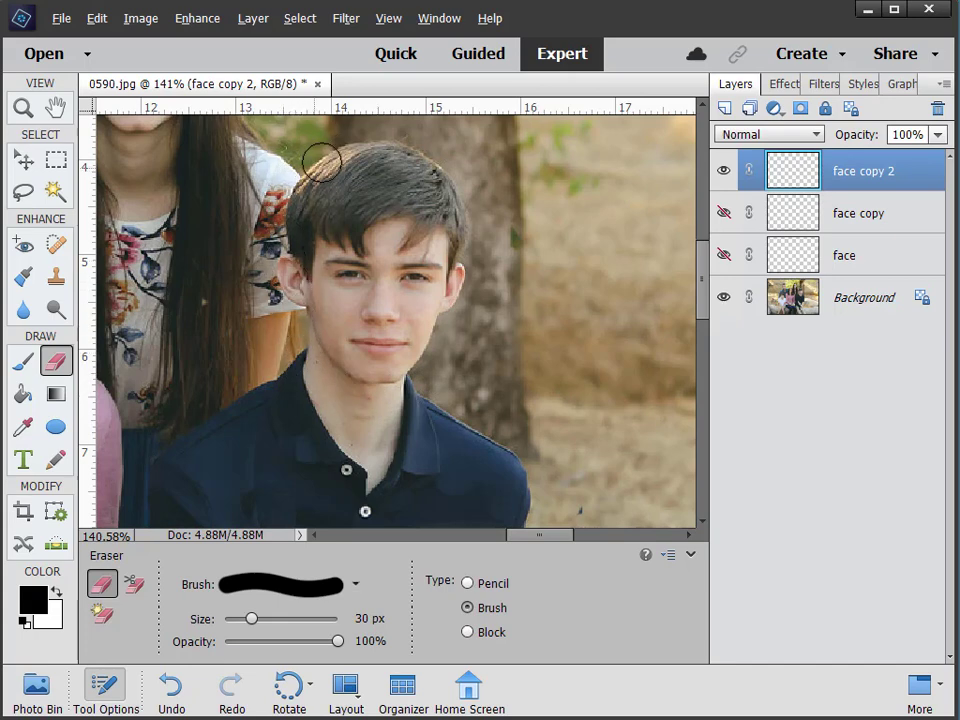
{"action": "left_click", "coordinate": [724, 173]}
{"action": "left_click", "coordinate": [723, 173]}
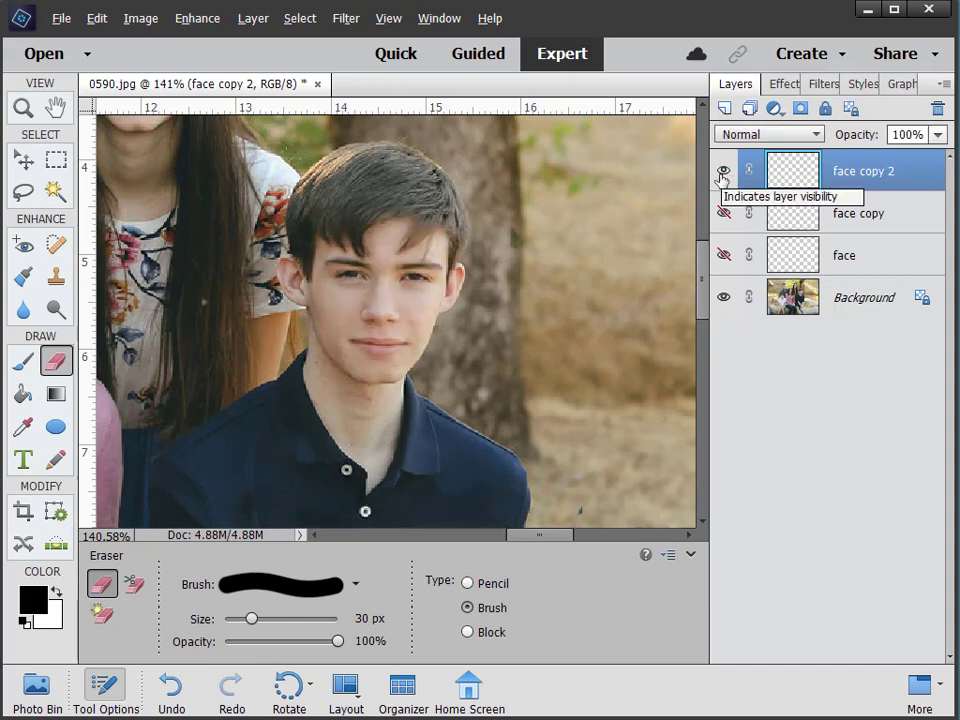
{"action": "left_click", "coordinate": [722, 173]}
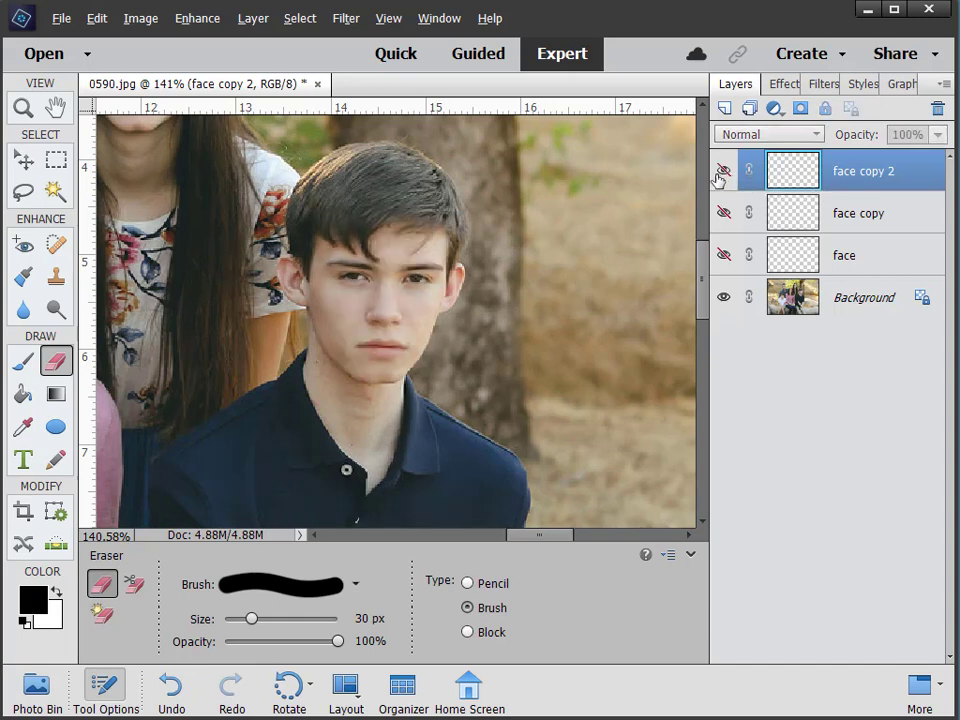
{"action": "left_click", "coordinate": [722, 173]}
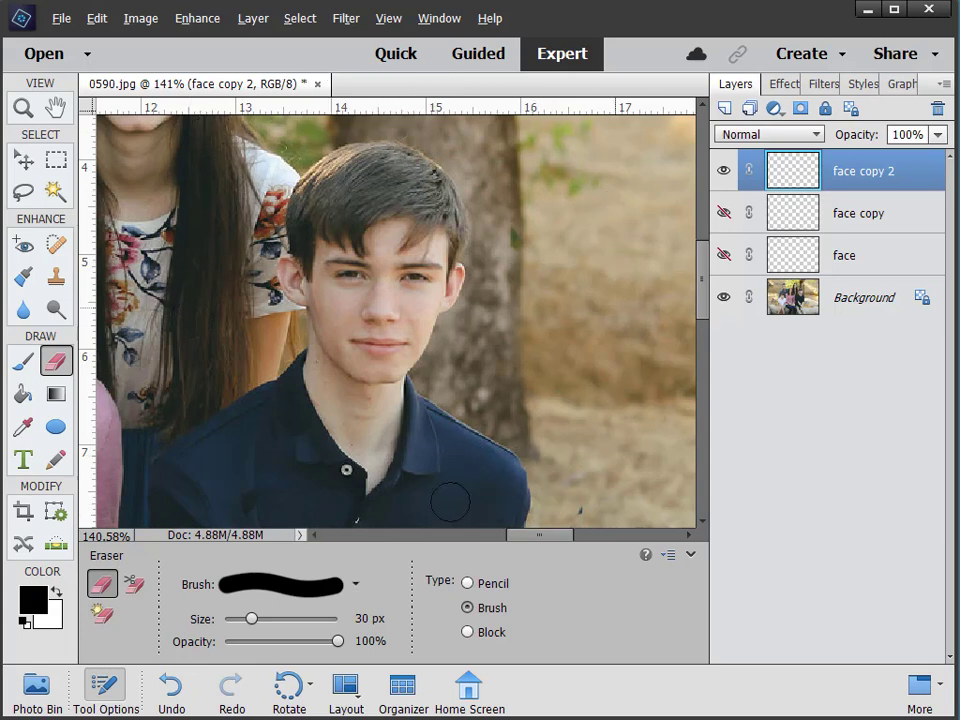
Toggle the visibility of face copy 2 repeatedly to compare the swapped face with the original.
{"action": "left_click", "coordinate": [724, 173]}
{"action": "left_click", "coordinate": [724, 173]}
{"action": "left_click", "coordinate": [724, 174]}
{"action": "left_click", "coordinate": [724, 174]}
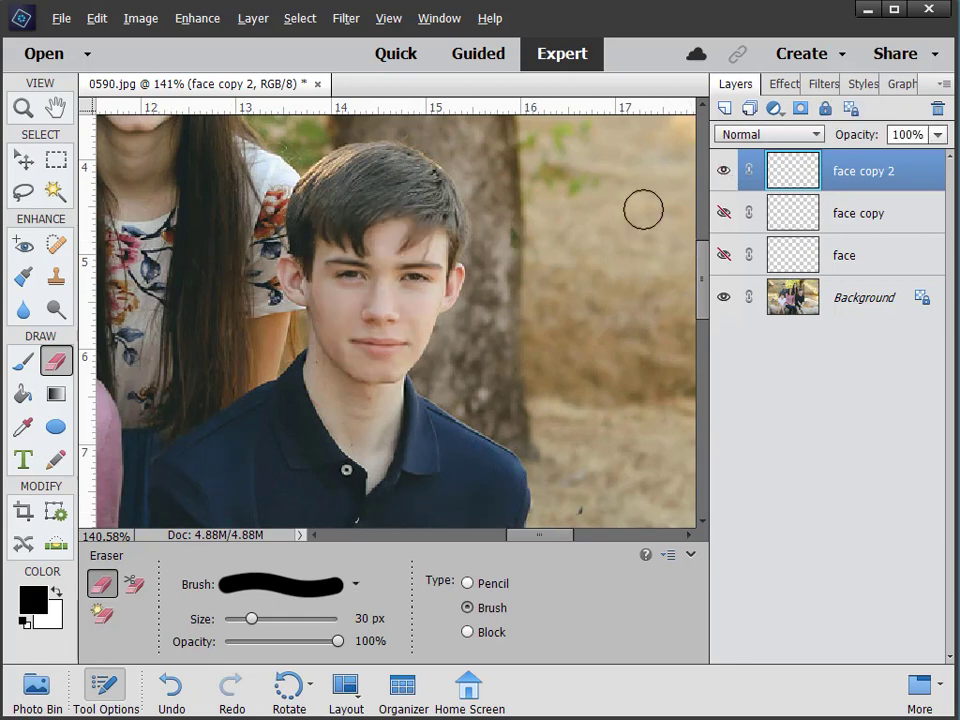
{"action": "left_click", "coordinate": [724, 174]}
{"action": "left_click", "coordinate": [724, 174]}
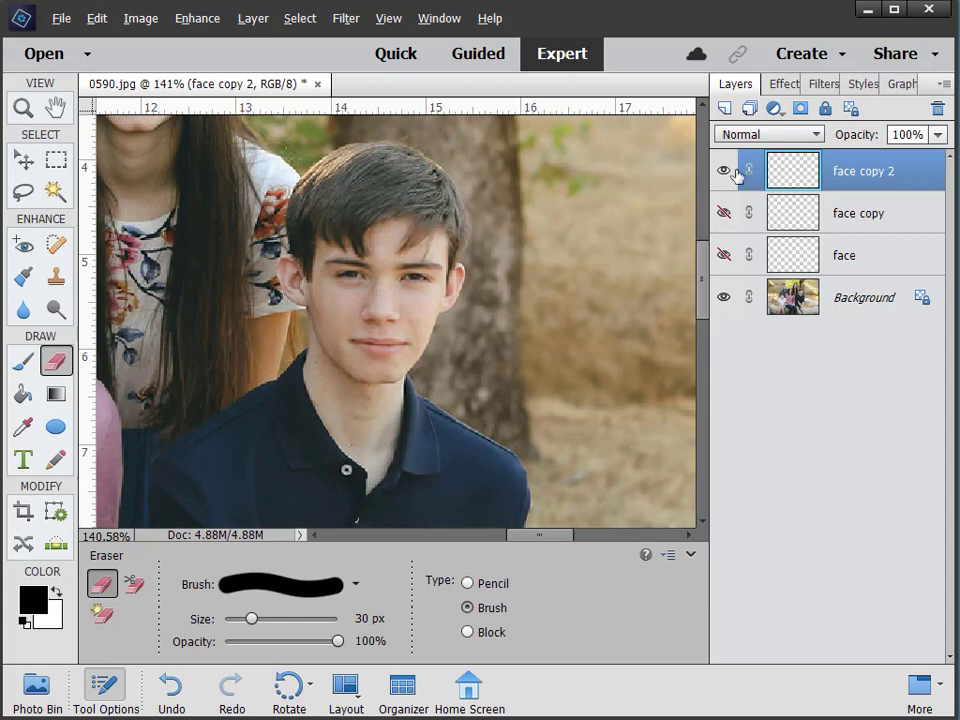
{"action": "left_click", "coordinate": [724, 174]}
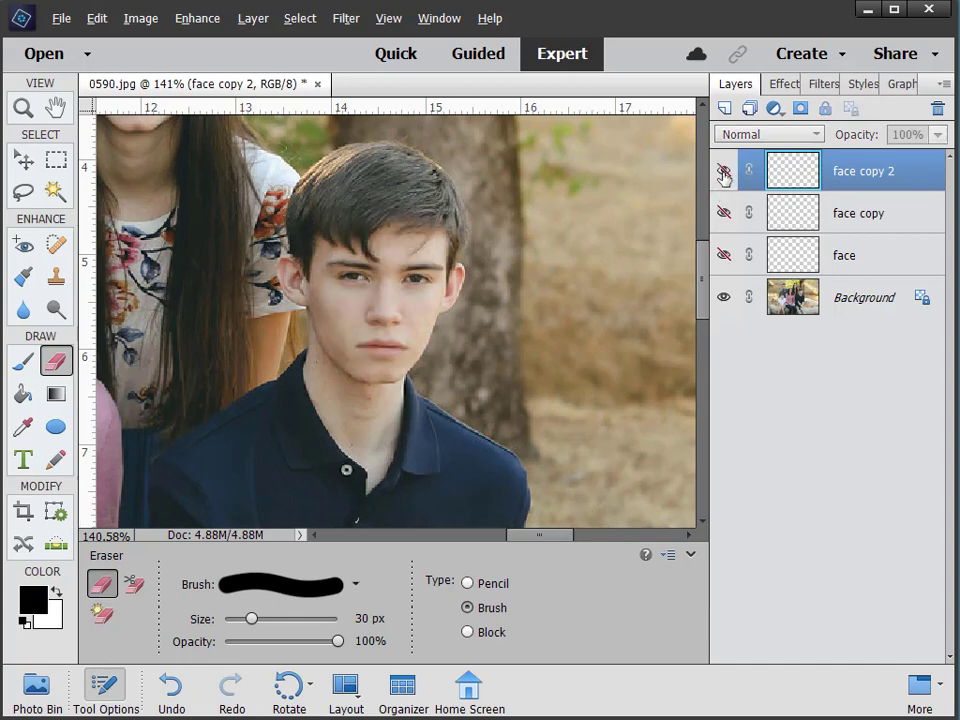
{"action": "left_click", "coordinate": [724, 174]}
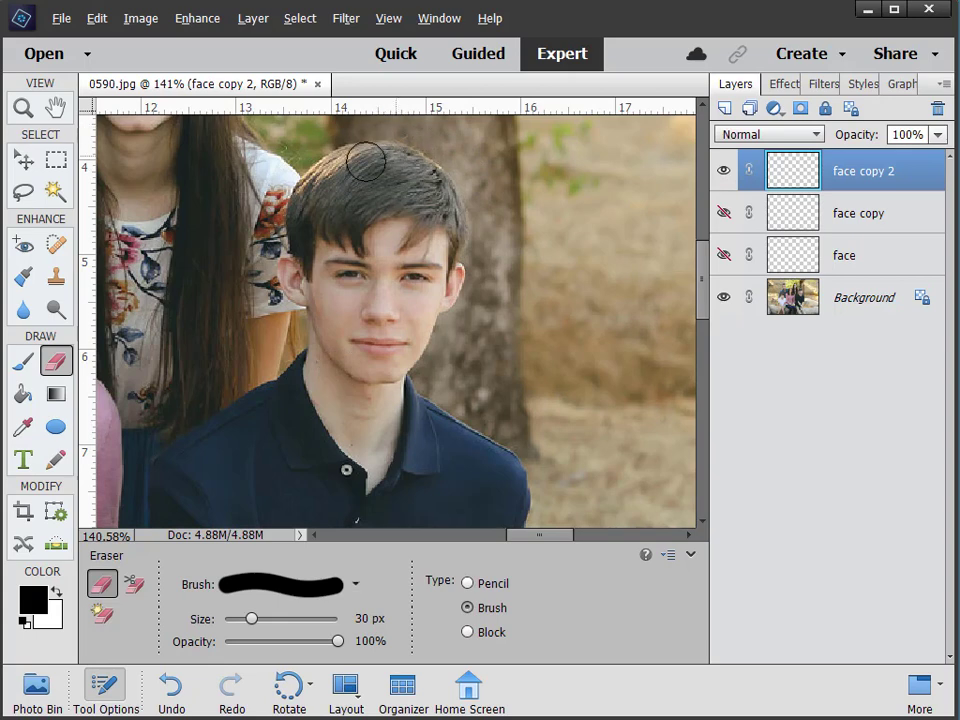
Examine the swapped face's blend with the original hair, ears and cheeks up close, toggling the layer's visibility to compare.
{"action": "left_click", "coordinate": [23, 107]}
{"action": "left_click_drag", "start_coordinate": [325, 140], "coordinate": [474, 225]}
{"action": "mouse_move", "coordinate": [540, 537]}
{"action": "left_mouse_down"}
{"action": "mouse_move", "coordinate": [519, 537]}
{"action": "mouse_move", "coordinate": [546, 537]}
{"action": "left_mouse_up"}
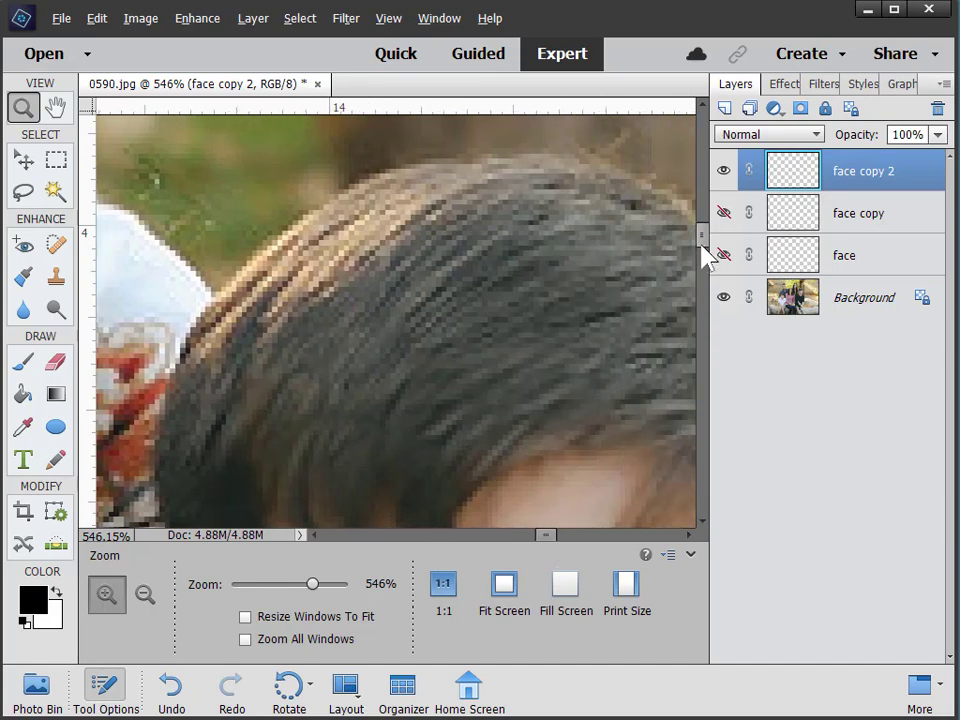
{"action": "left_click_drag", "start_coordinate": [705, 257], "coordinate": [707, 288]}
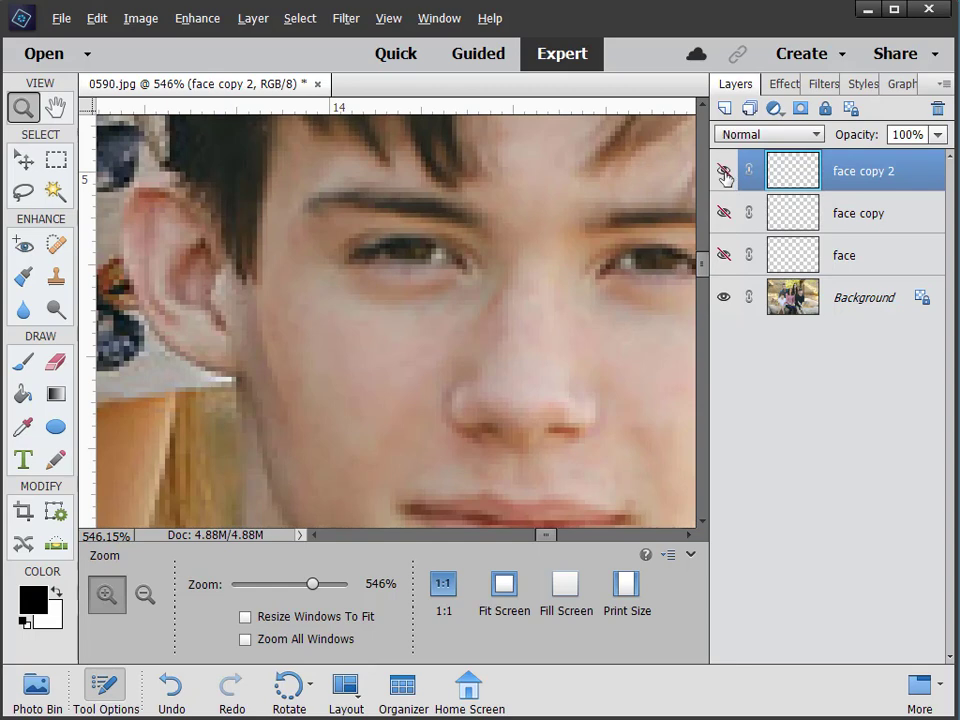
{"action": "left_click", "coordinate": [724, 173]}
{"action": "left_click", "coordinate": [724, 174]}
{"action": "mouse_move", "coordinate": [549, 538]}
{"action": "left_mouse_down"}
{"action": "mouse_move", "coordinate": [574, 542]}
{"action": "mouse_move", "coordinate": [560, 545]}
{"action": "left_mouse_up"}
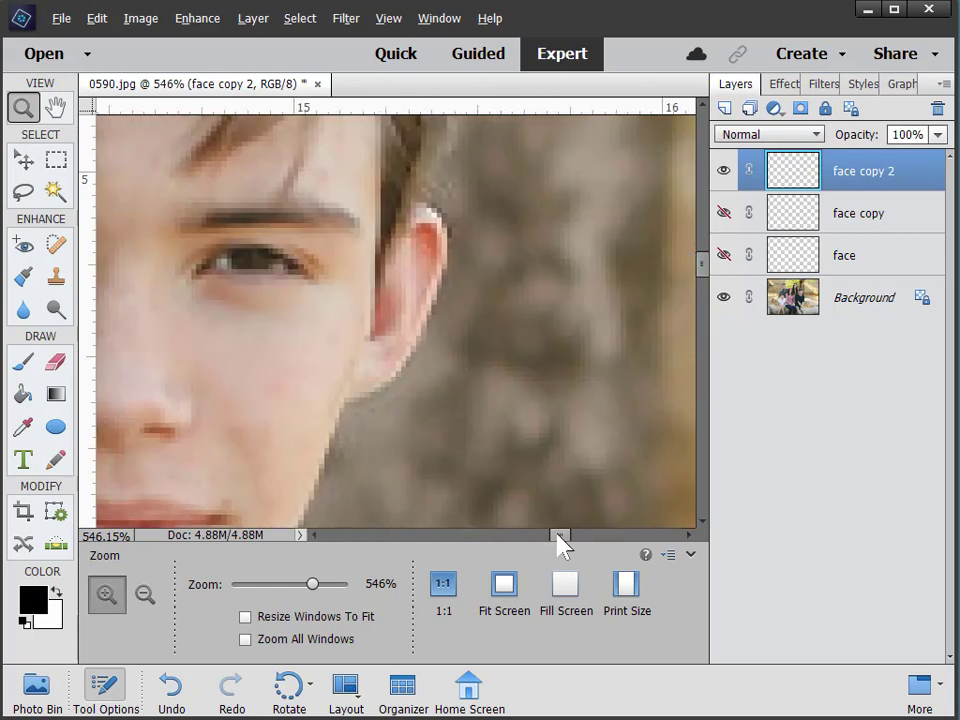
{"action": "mouse_move", "coordinate": [705, 282]}
{"action": "left_mouse_down"}
{"action": "mouse_move", "coordinate": [703, 294]}
{"action": "mouse_move", "coordinate": [703, 257]}
{"action": "left_mouse_up"}
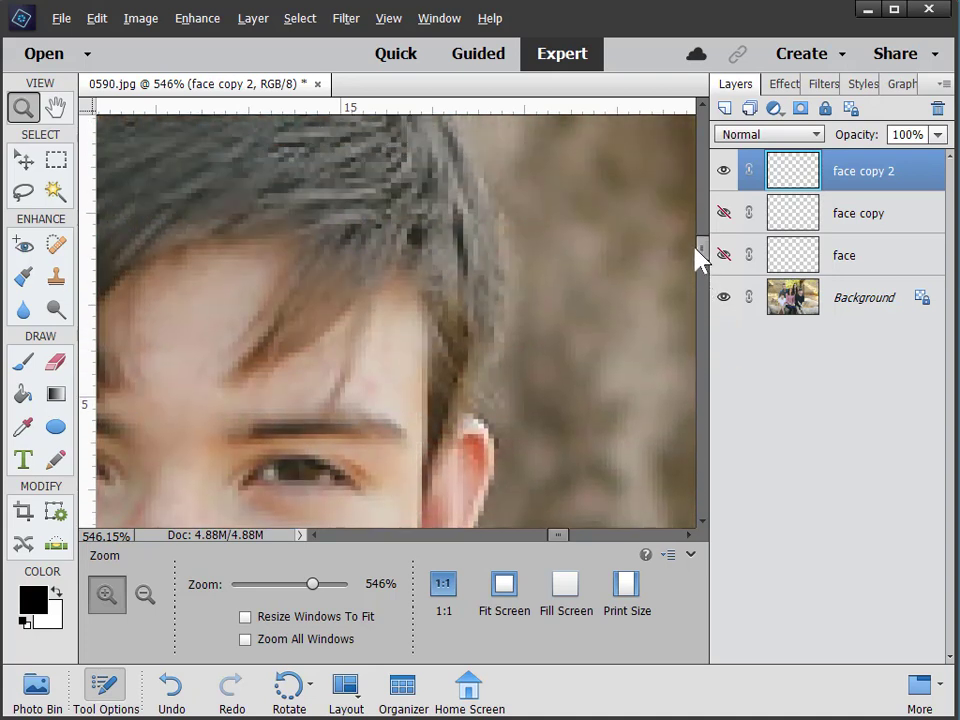
Toggle the visibility of face copy 2 to compare the pasted bangs and forehead with the original hairline.
{"action": "left_click", "coordinate": [722, 173]}
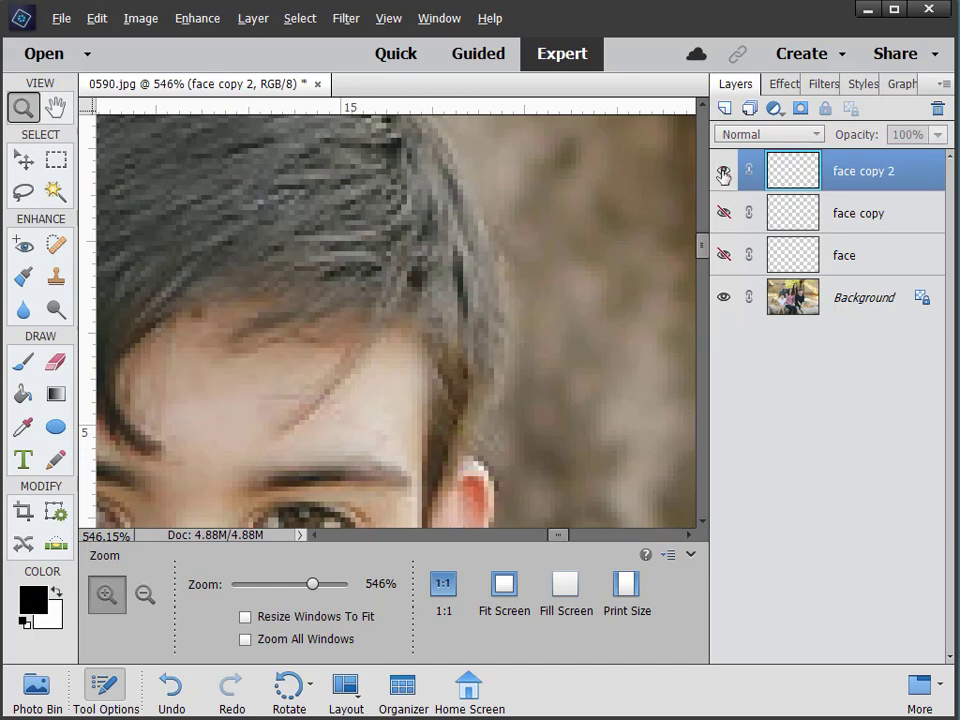
{"action": "left_click", "coordinate": [722, 173]}
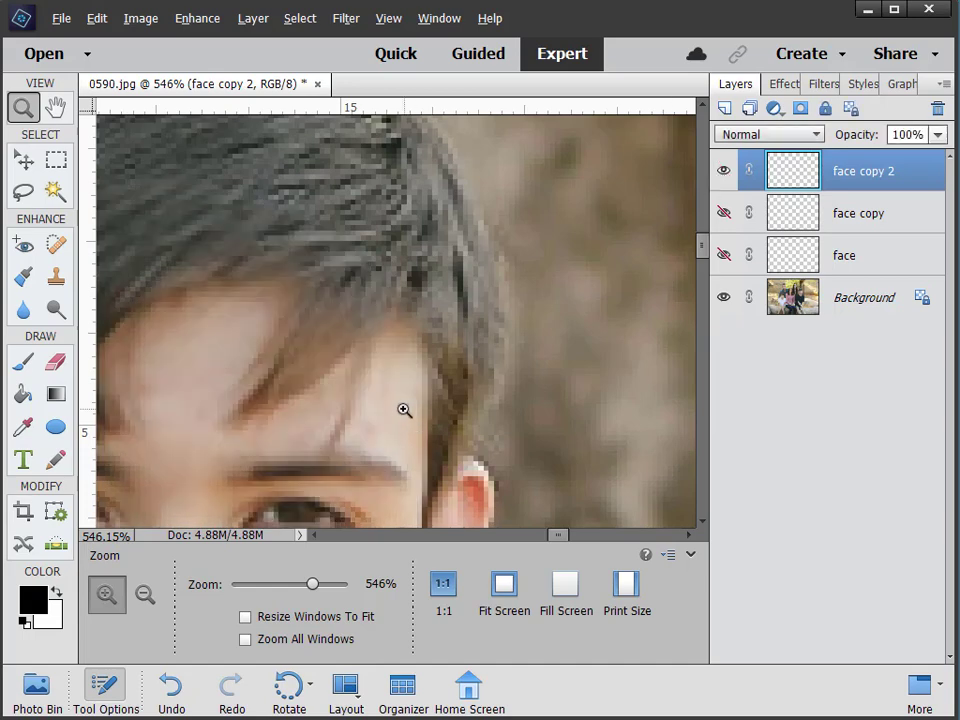
{"action": "left_click", "coordinate": [722, 173]}
{"action": "left_click", "coordinate": [722, 173]}
{"action": "left_click", "coordinate": [722, 173]}
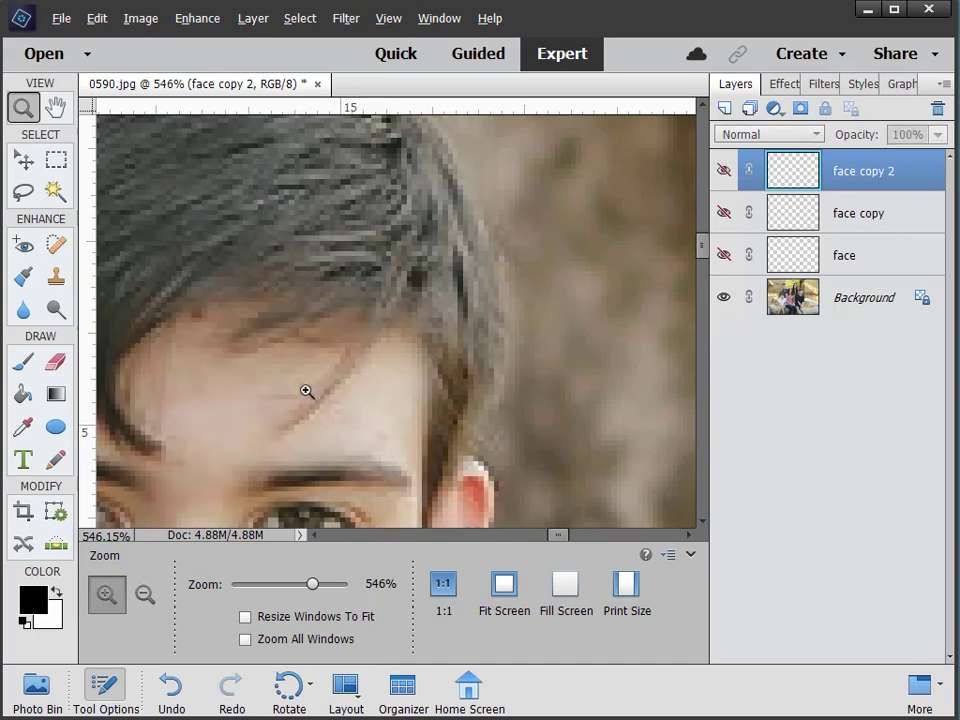
{"action": "left_click", "coordinate": [724, 173]}
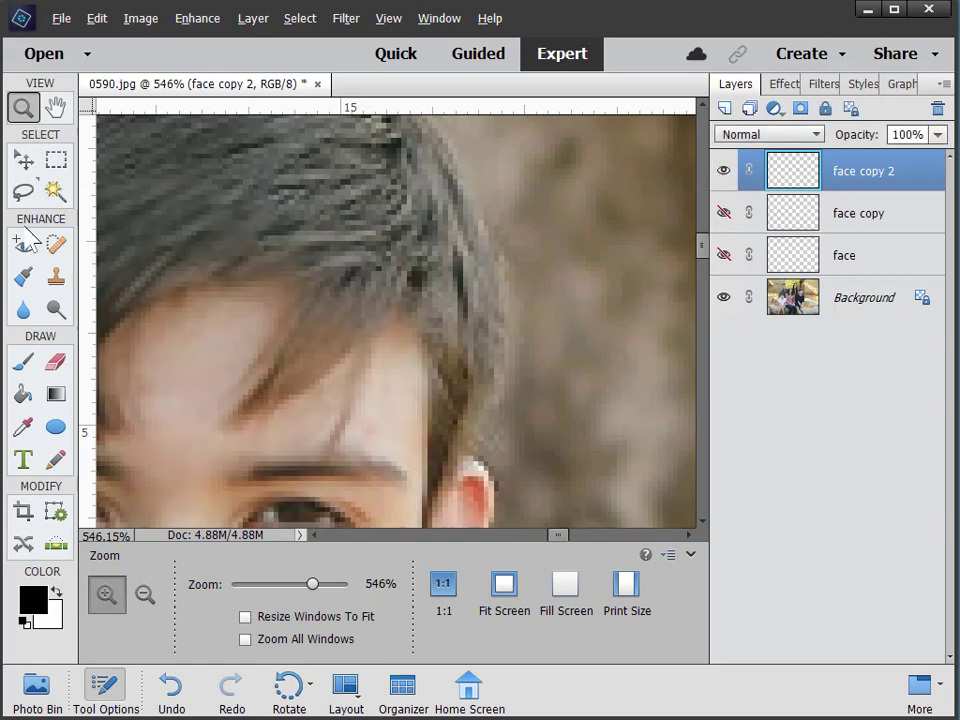
Erase the pasted bangs and upper hair from face copy 2 with the 30 px eraser, uncovering the original hair.
{"action": "left_click", "coordinate": [55, 361]}
{"action": "mouse_move", "coordinate": [375, 367]}
{"action": "left_mouse_down"}
{"action": "mouse_move", "coordinate": [290, 375]}
{"action": "mouse_move", "coordinate": [317, 371]}
{"action": "mouse_move", "coordinate": [374, 399]}
{"action": "mouse_move", "coordinate": [373, 416]}
{"action": "mouse_move", "coordinate": [387, 397]}
{"action": "mouse_move", "coordinate": [313, 383]}
{"action": "mouse_move", "coordinate": [215, 386]}
{"action": "mouse_move", "coordinate": [222, 364]}
{"action": "mouse_move", "coordinate": [176, 349]}
{"action": "mouse_move", "coordinate": [197, 304]}
{"action": "mouse_move", "coordinate": [290, 266]}
{"action": "mouse_move", "coordinate": [377, 260]}
{"action": "mouse_move", "coordinate": [429, 265]}
{"action": "mouse_move", "coordinate": [454, 282]}
{"action": "mouse_move", "coordinate": [511, 353]}
{"action": "mouse_move", "coordinate": [510, 366]}
{"action": "mouse_move", "coordinate": [425, 238]}
{"action": "mouse_move", "coordinate": [258, 215]}
{"action": "mouse_move", "coordinate": [306, 287]}
{"action": "mouse_move", "coordinate": [432, 270]}
{"action": "mouse_move", "coordinate": [553, 277]}
{"action": "left_mouse_up"}
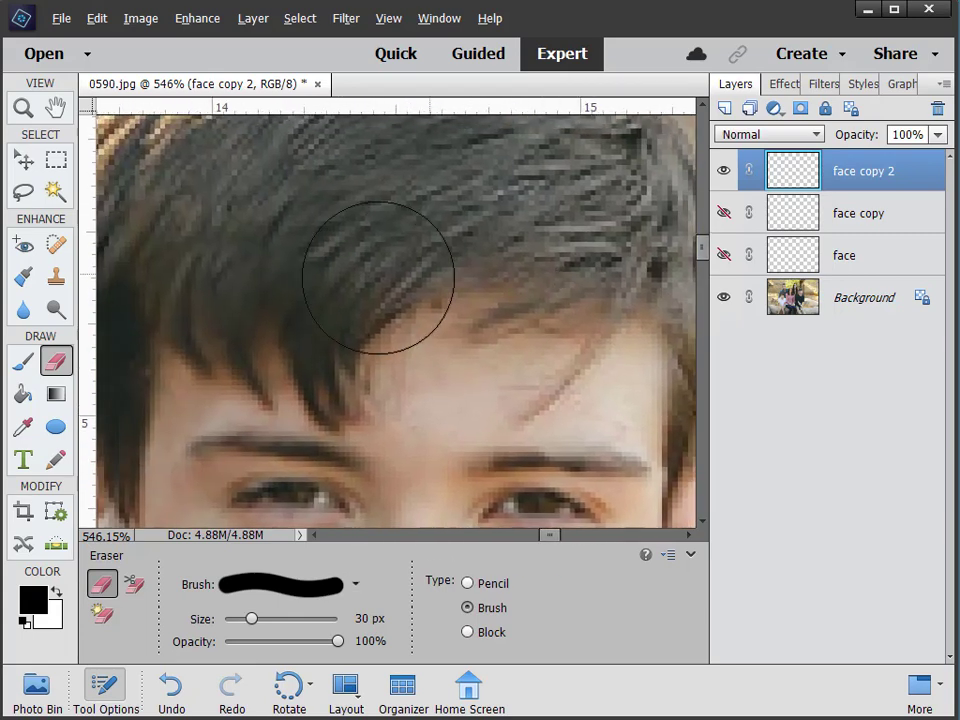
{"action": "mouse_move", "coordinate": [221, 233]}
{"action": "left_mouse_down"}
{"action": "mouse_move", "coordinate": [313, 155]}
{"action": "mouse_move", "coordinate": [258, 177]}
{"action": "mouse_move", "coordinate": [349, 150]}
{"action": "mouse_move", "coordinate": [463, 202]}
{"action": "mouse_move", "coordinate": [267, 245]}
{"action": "left_mouse_up"}
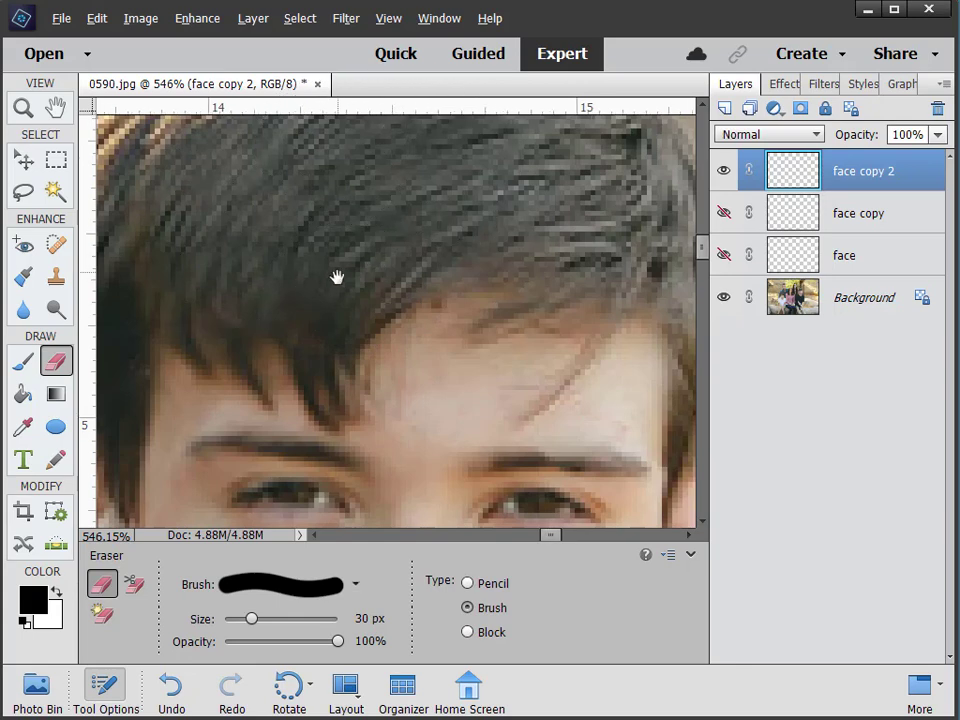
{"action": "left_click_drag", "start_coordinate": [336, 276], "coordinate": [388, 461]}
{"action": "left_click_drag", "start_coordinate": [332, 362], "coordinate": [354, 384]}
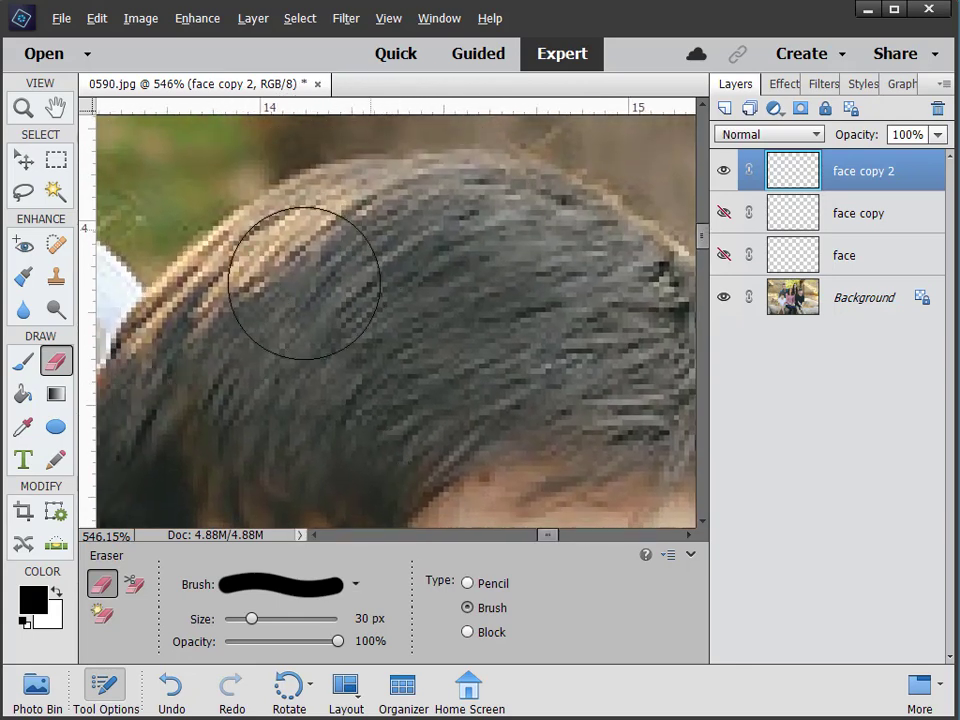
Fit the whole family photo in view and toggle face copy 2 on and off to compare before and after.
{"action": "double_click", "coordinate": [56, 108]}
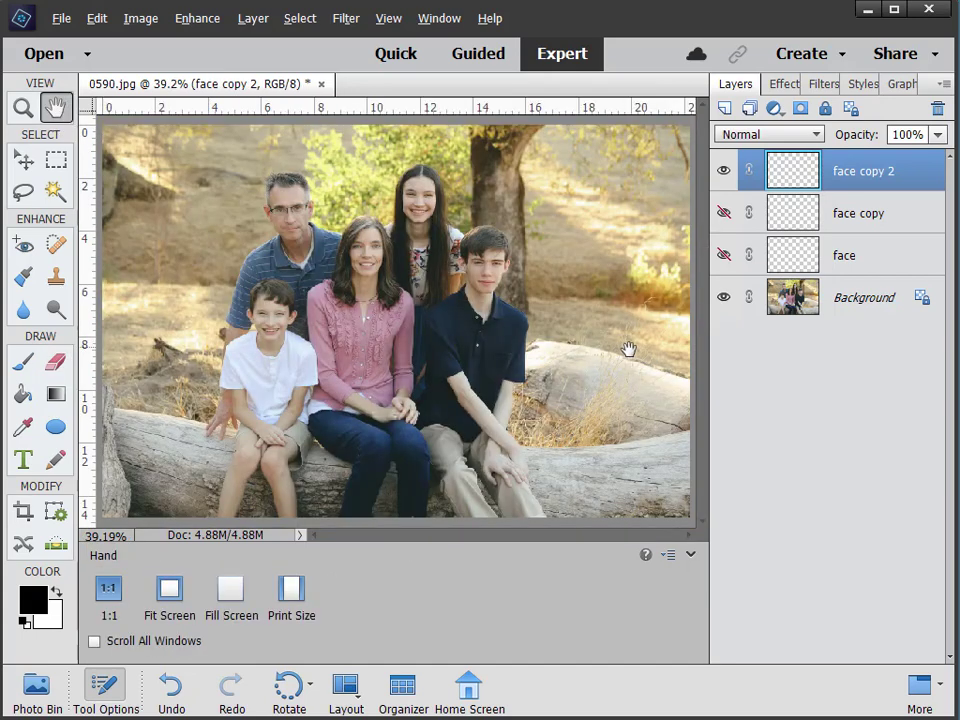
{"action": "left_click", "coordinate": [724, 173]}
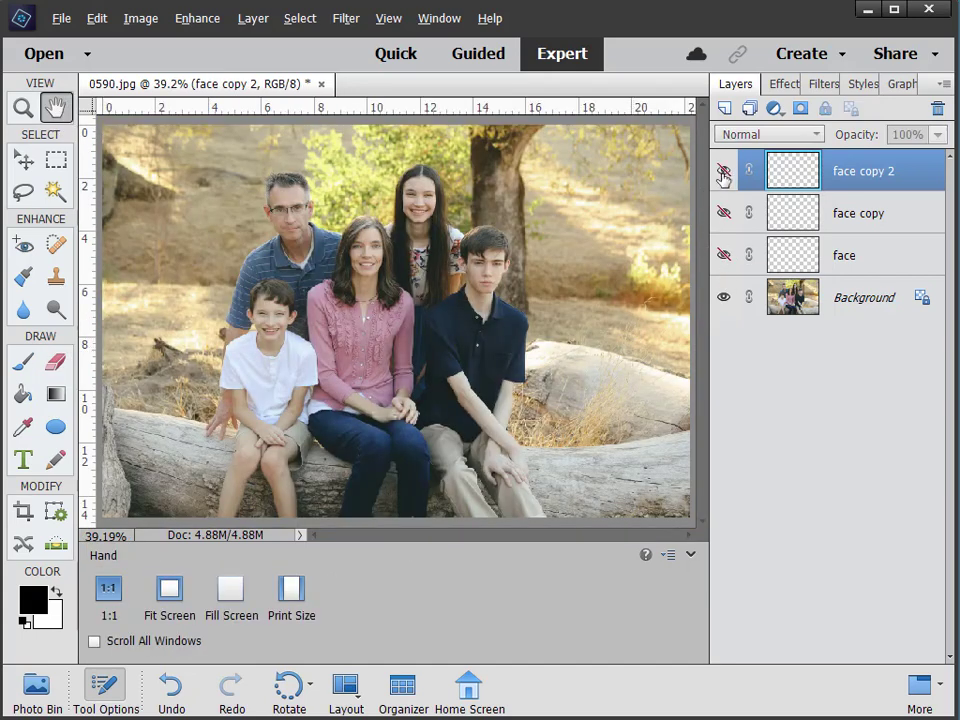
{"action": "left_click", "coordinate": [723, 173]}
{"action": "left_click", "coordinate": [724, 174]}
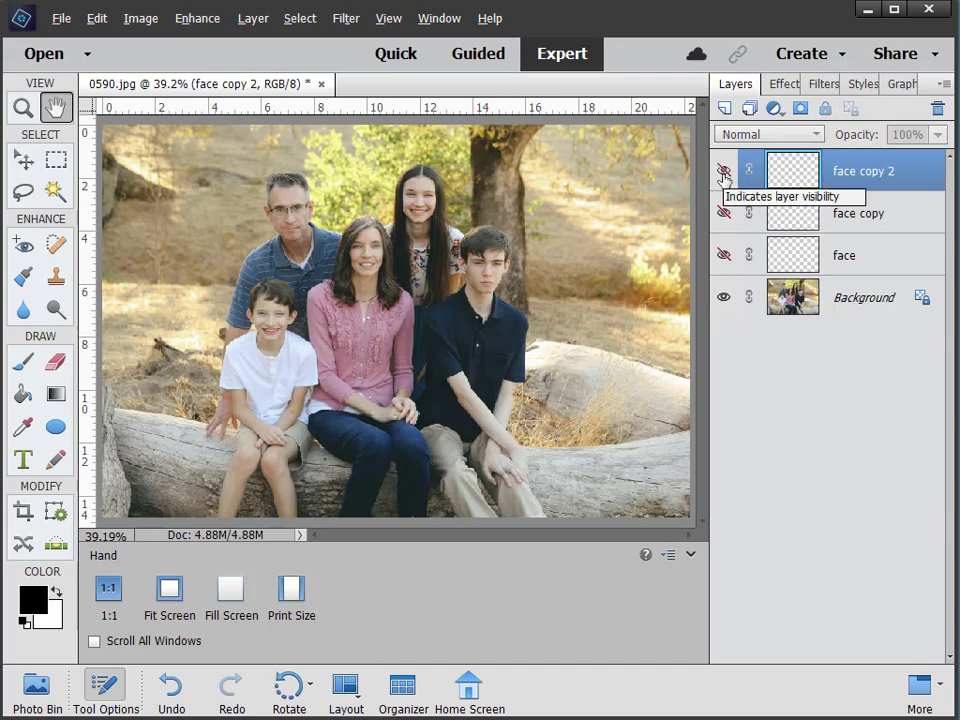
{"action": "left_click", "coordinate": [723, 174]}
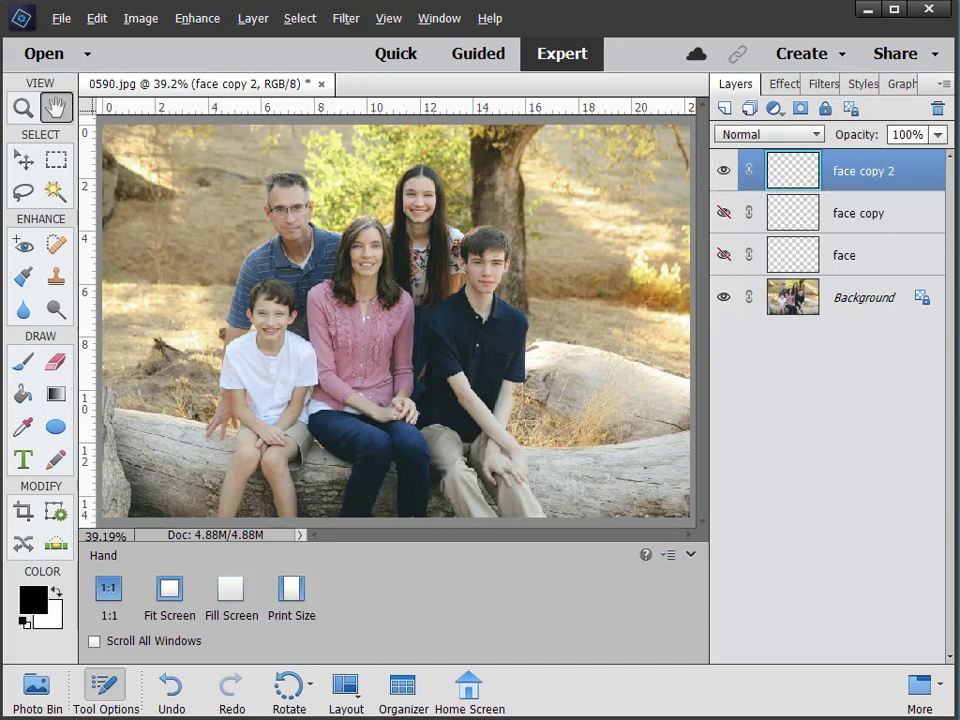
Open the blend mode choices for the face copy 2 layer.
{"action": "left_click", "coordinate": [788, 140]}
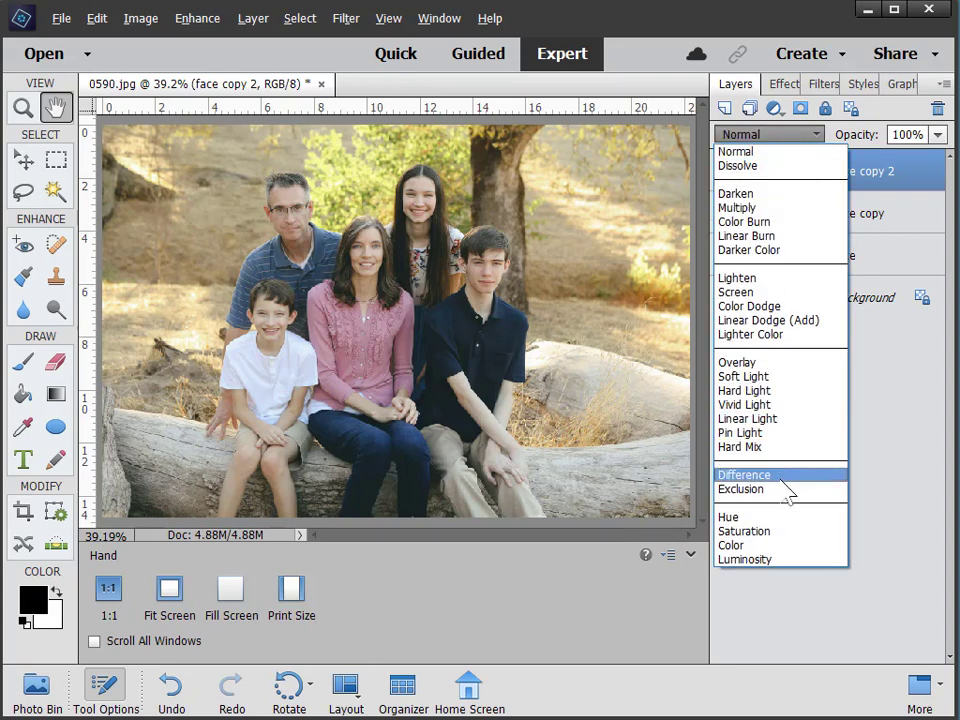